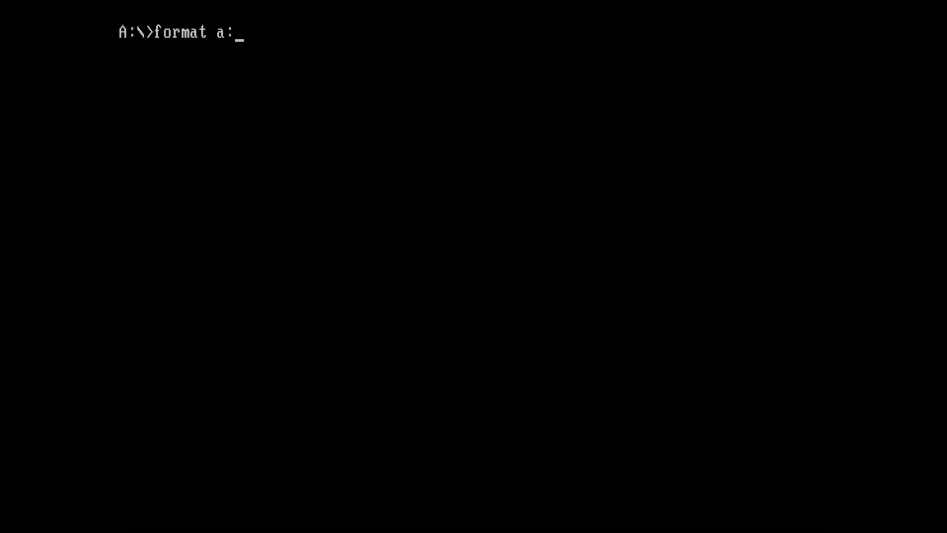
Format the floppy in drive A as a standard 1.44M disk with no volume label
key("Return")
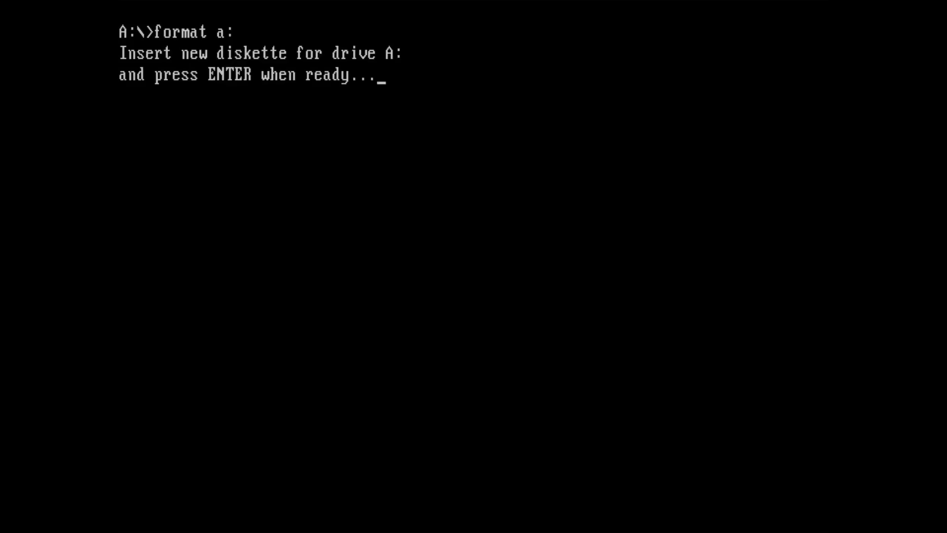
key("Return")
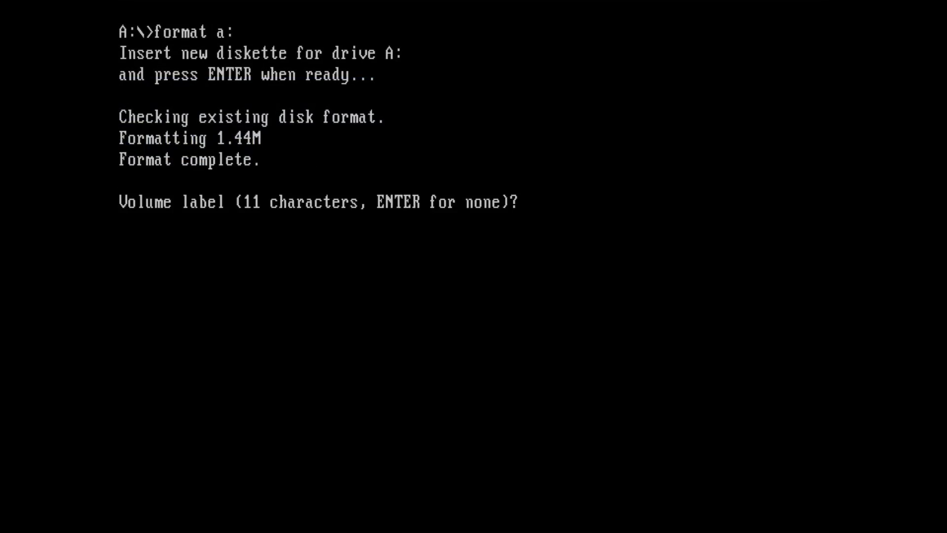
key("Return")
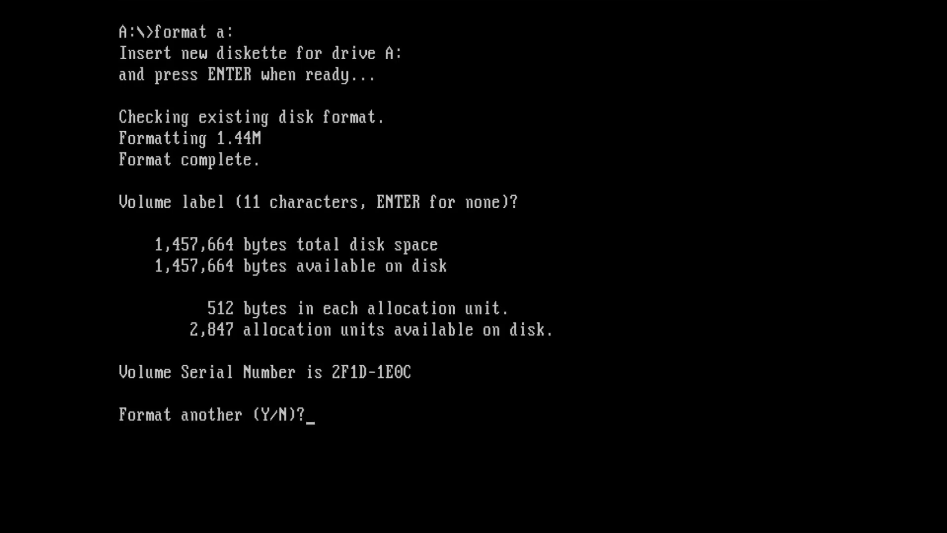
Decline another format, run fdformat a: t80 n21 c4 d16 (1,716,224 bytes free), then start 2m-info
type("n")
key("Return")
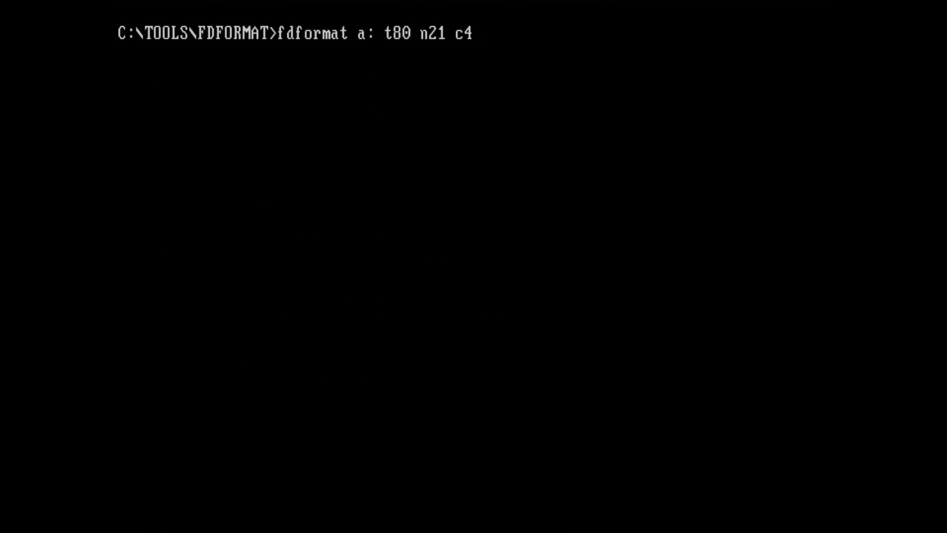
type("d16")
key("Return")
key("Return")
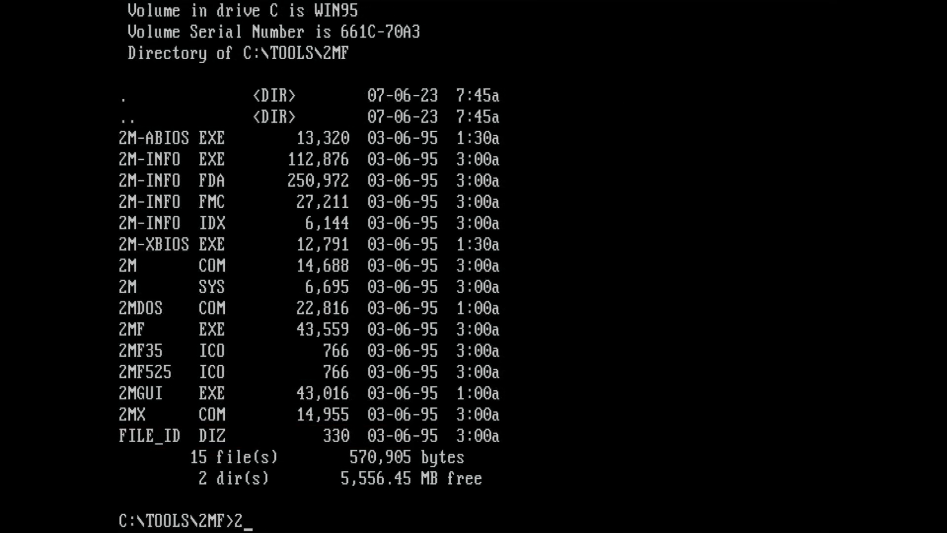
type("m-i")
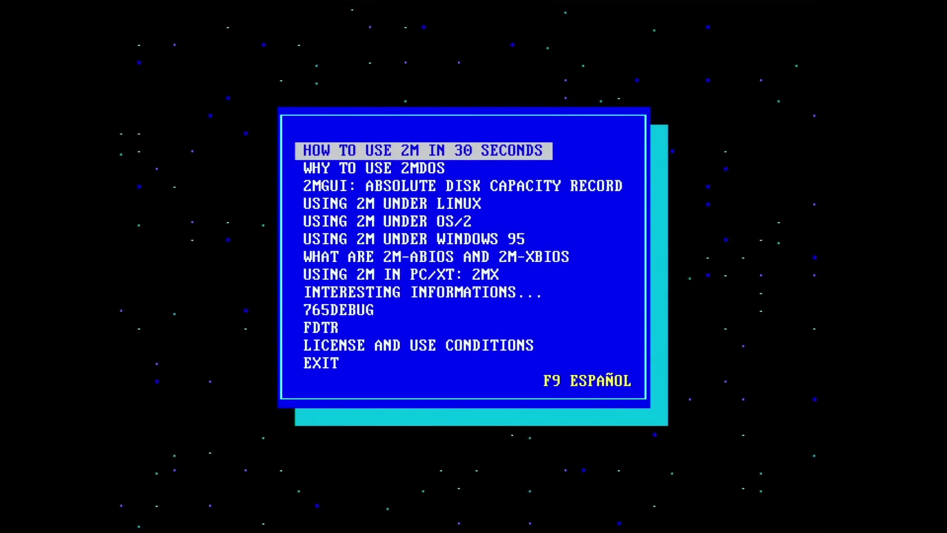
Read the HOW TO USE 2M page through the 2M disk capacity and speed tables
key("Return")
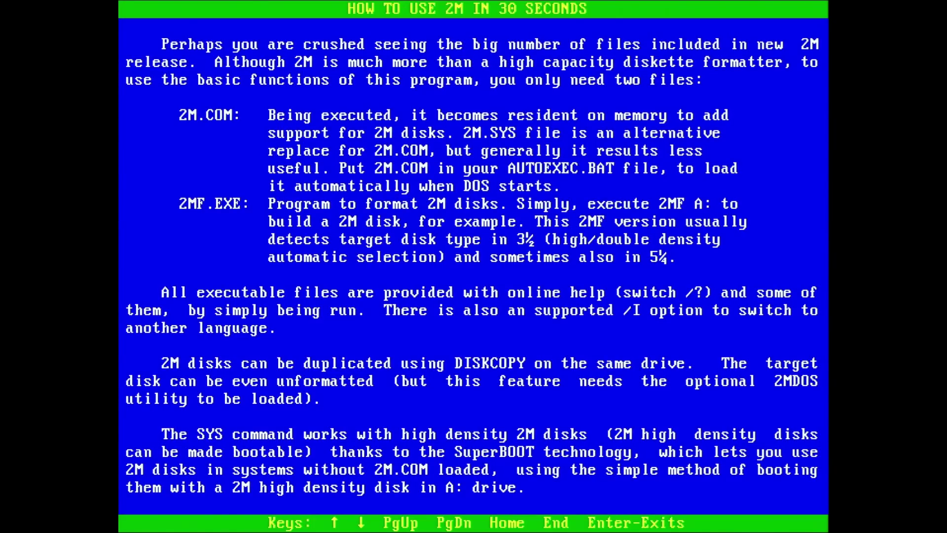
key("Page_Down")
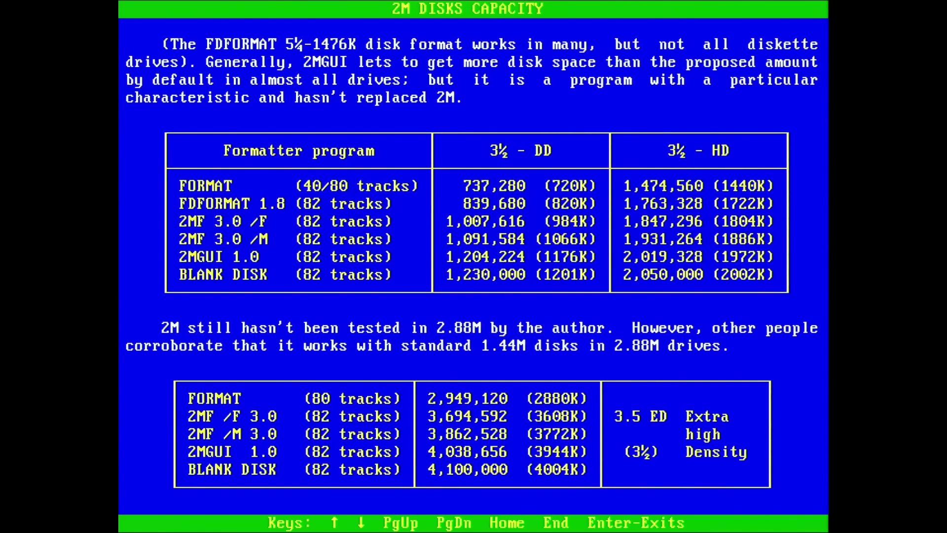
key("Page_Down")
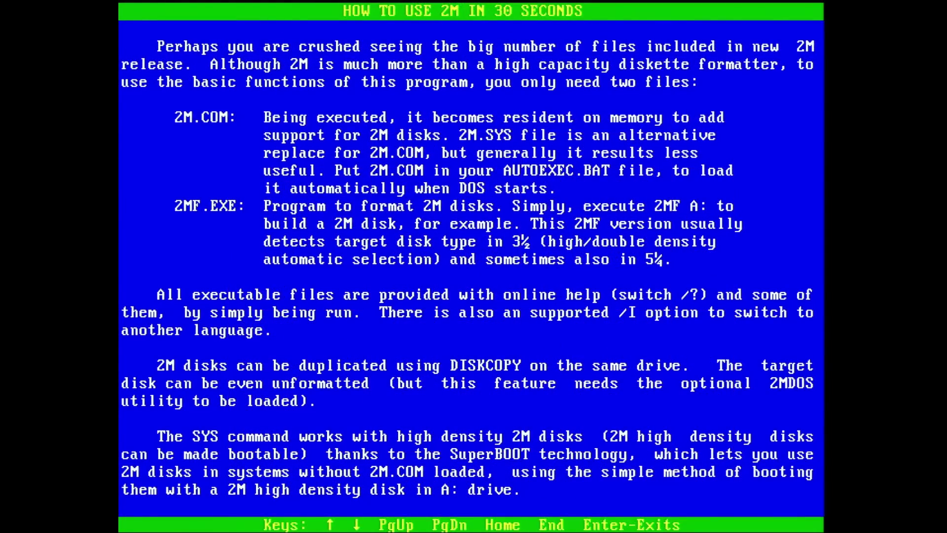
key("Return")
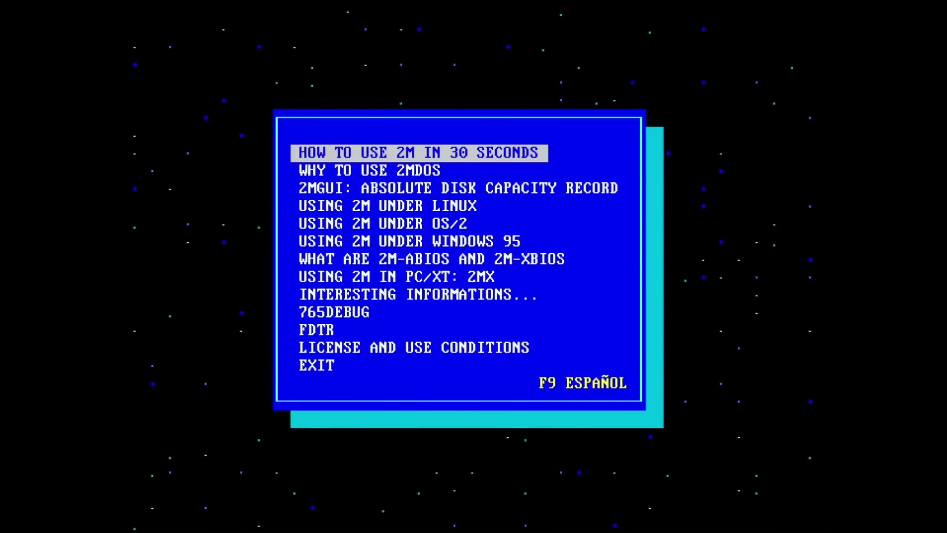
Read the WHY TO USE 2MDOS page, then launch the 765DEBUG disk analysis utility
key("Down")
key("Return")
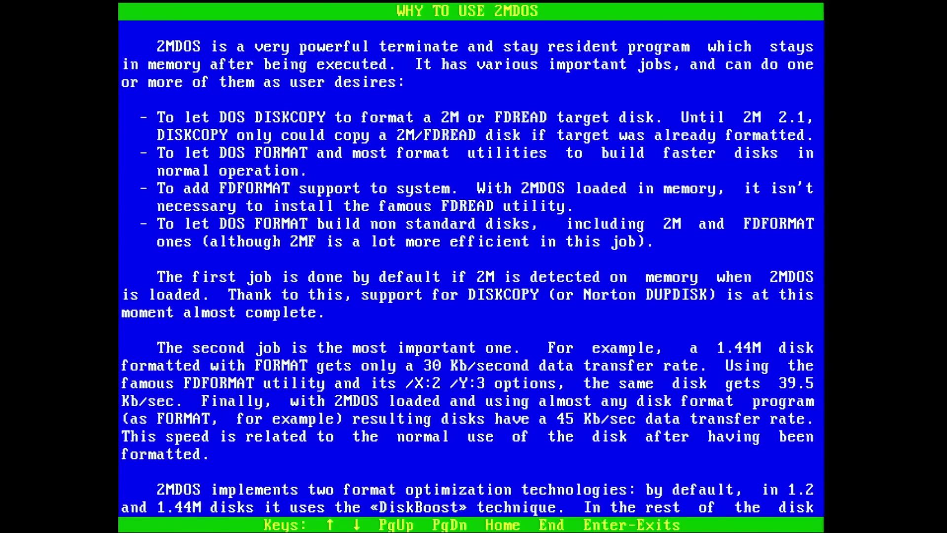
key("Return")
key("Down")
key("Down")
key("Down")
key("Down")
key("Down")
key("Down")
key("Down")
key("Down")
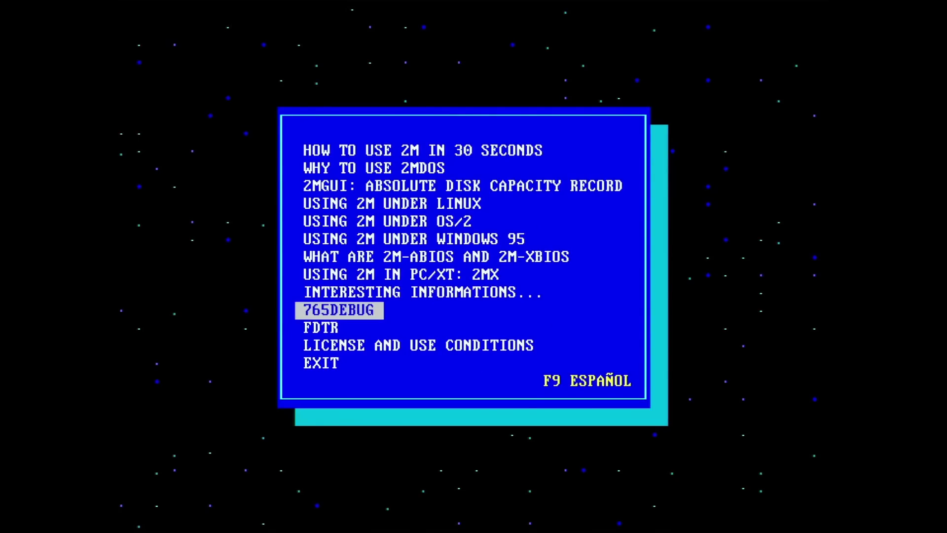
key("Return")
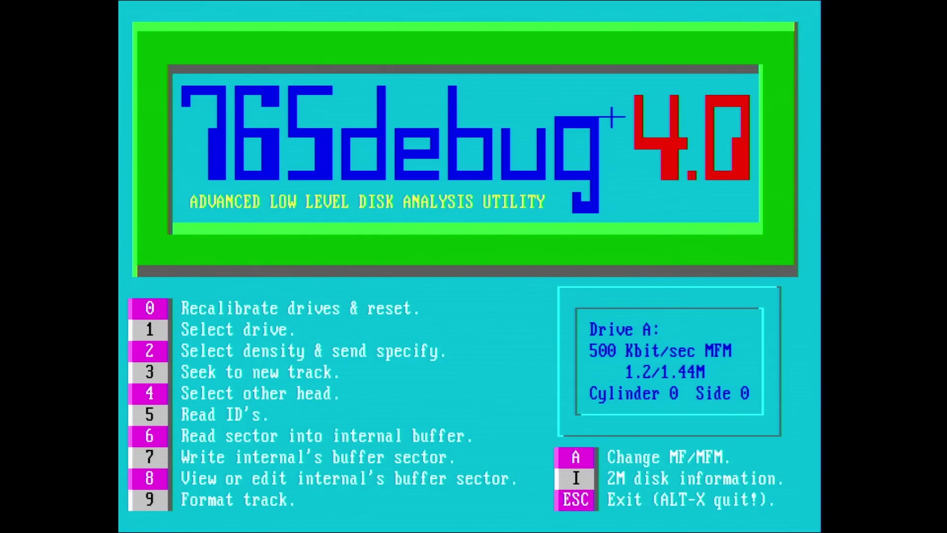
Seek drive A to cylinder 40 in 765debug
key("3")
type("40")
key("Return")
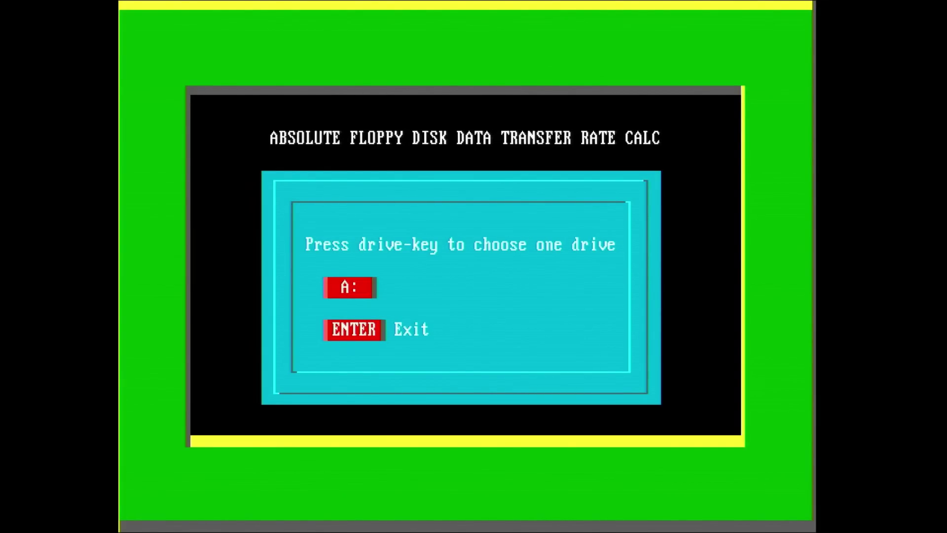
Run the transfer rate test on drive A, measuring 30.08 Kb/sec read and write
key("a")
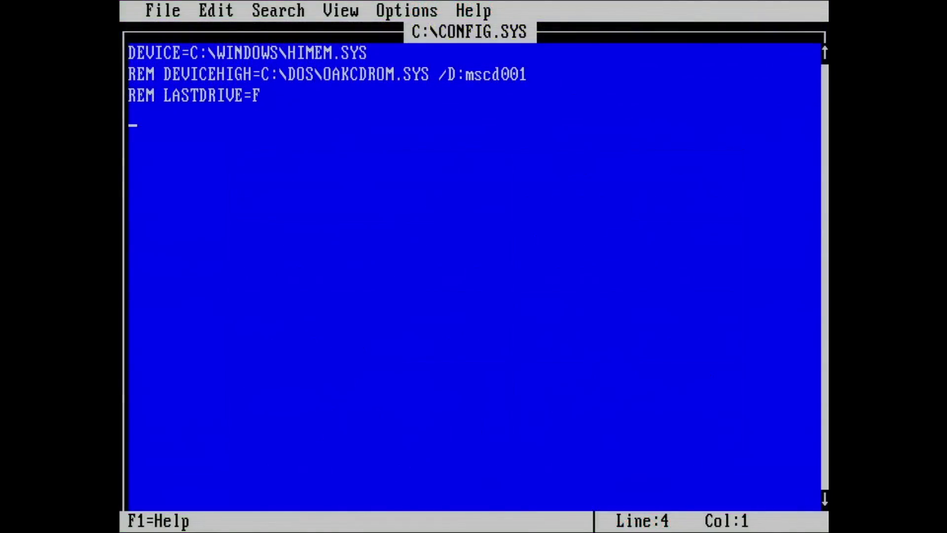
Enter BUFFERS=40 as the new fourth line of C:\CONFIG.SYS
type("BUFFERS")
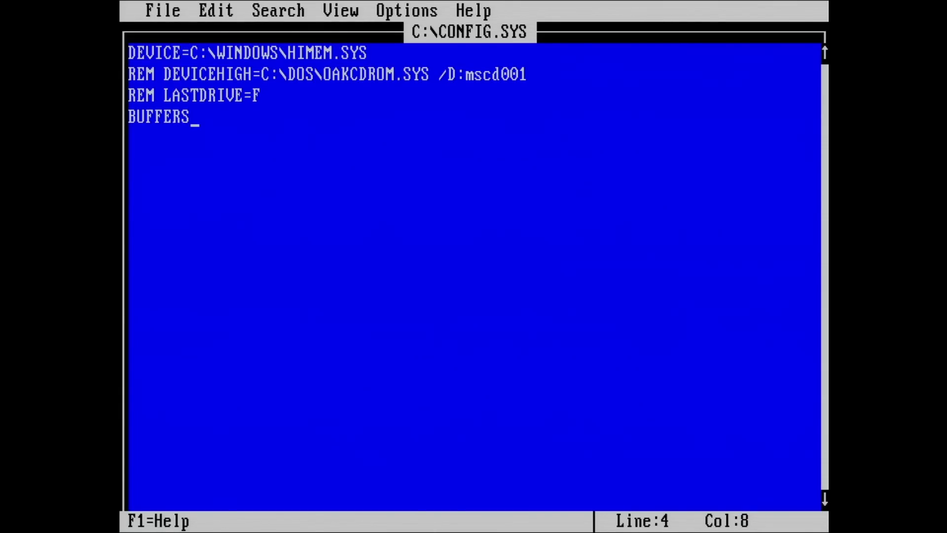
type("=40")
Leave the editor and display the 2MDOS help text with 2mdos /?
key("alt+f")
key("Down")
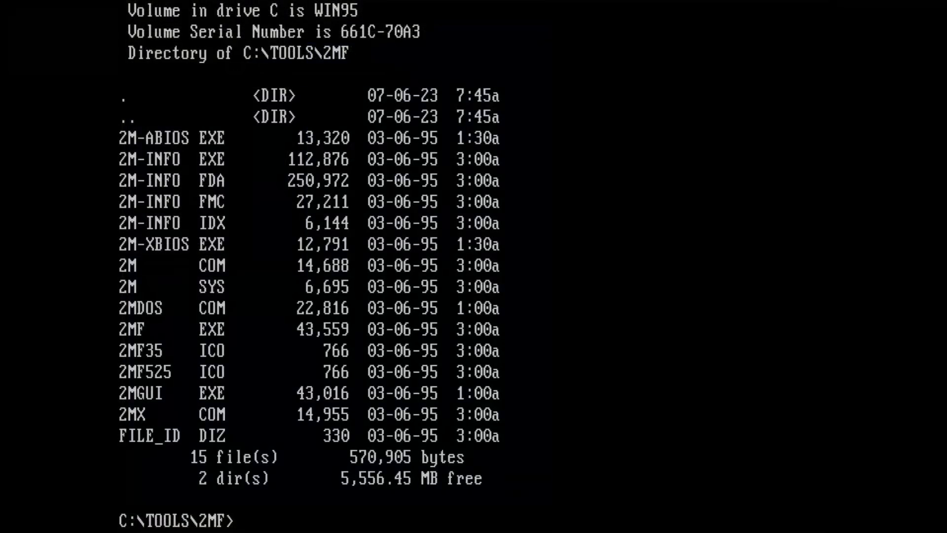
type("2mdos /?")
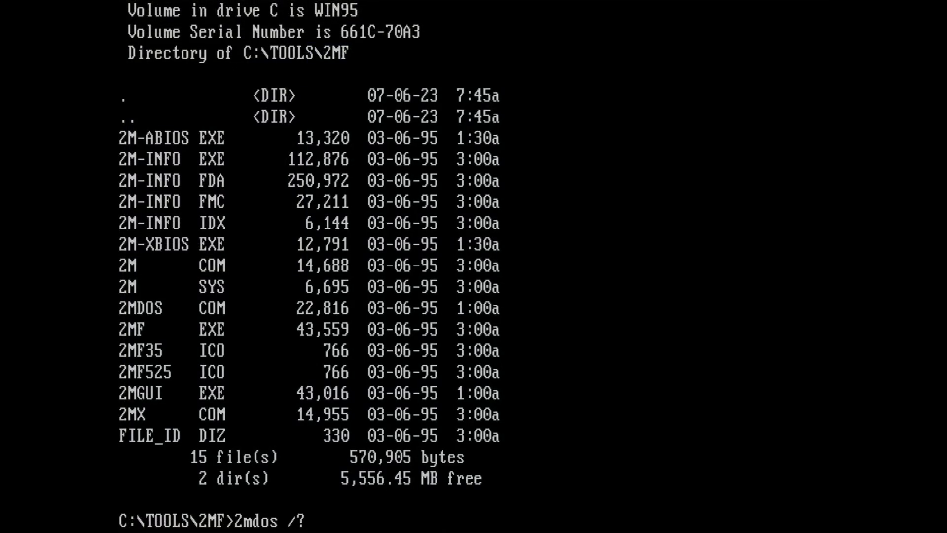
key("Return")
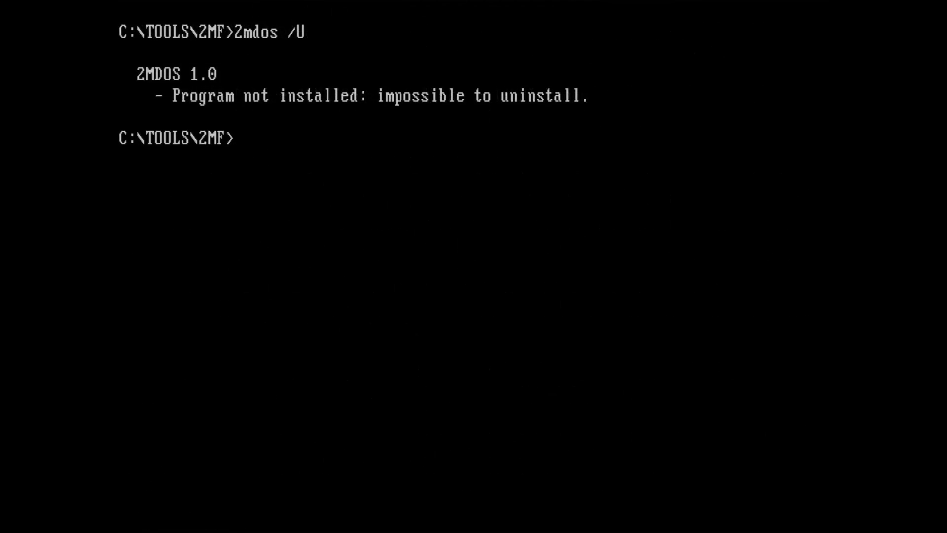
Install 2MDOS with /FORMAT and confirm DiskBoost and Sector sliding are enabled
type("2mdos /FORMAT")
key("Return")
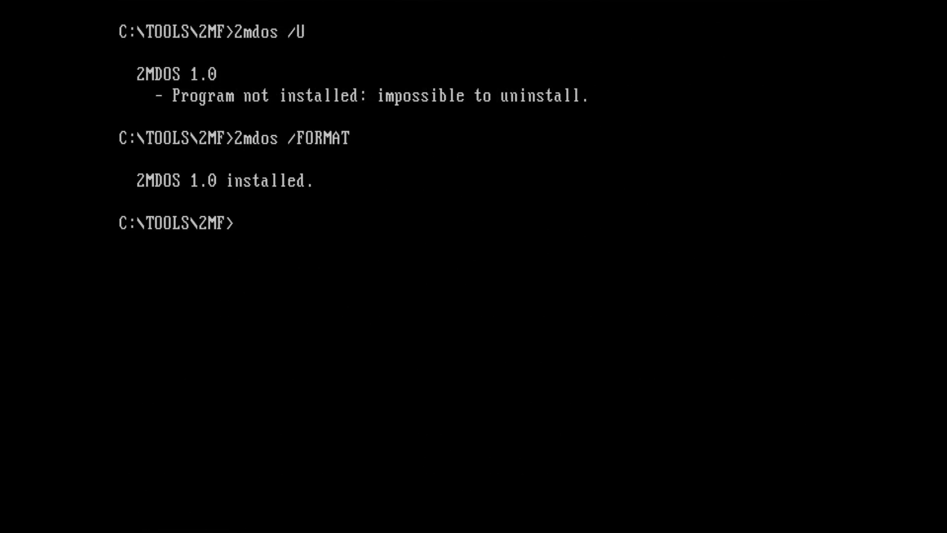
type("2md")
type("os")
key("Return")
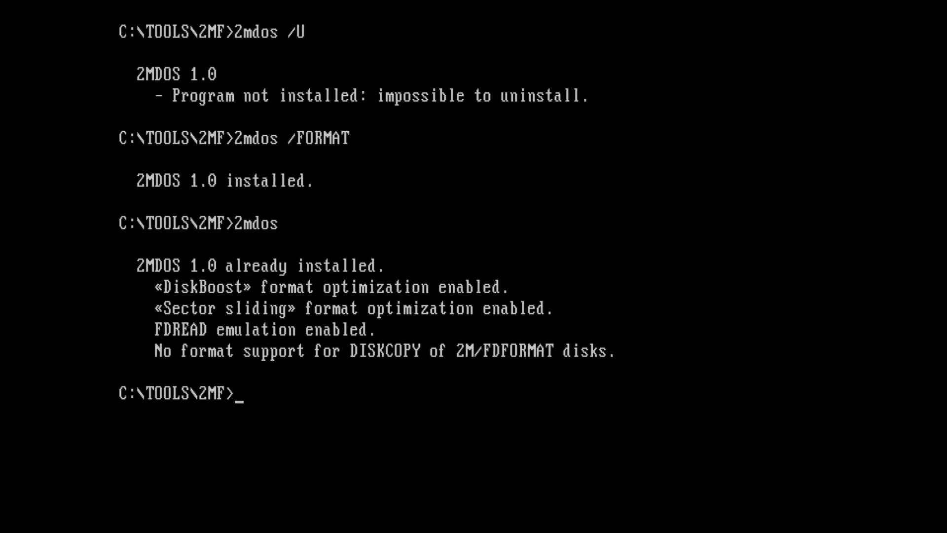
Reformat drive A at 1.44M with 2MDOS loaded, leaving the volume label empty
type("format")
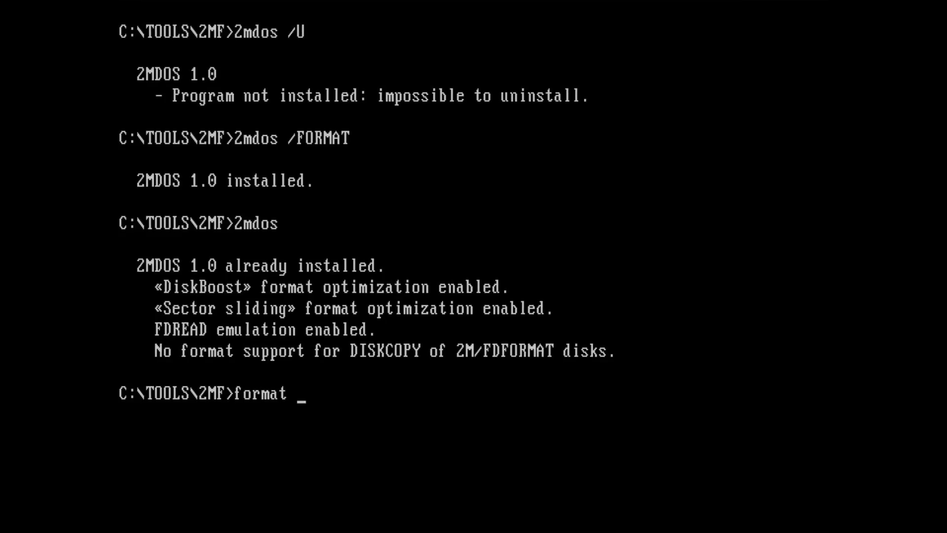
type(" a:")
key("Return")
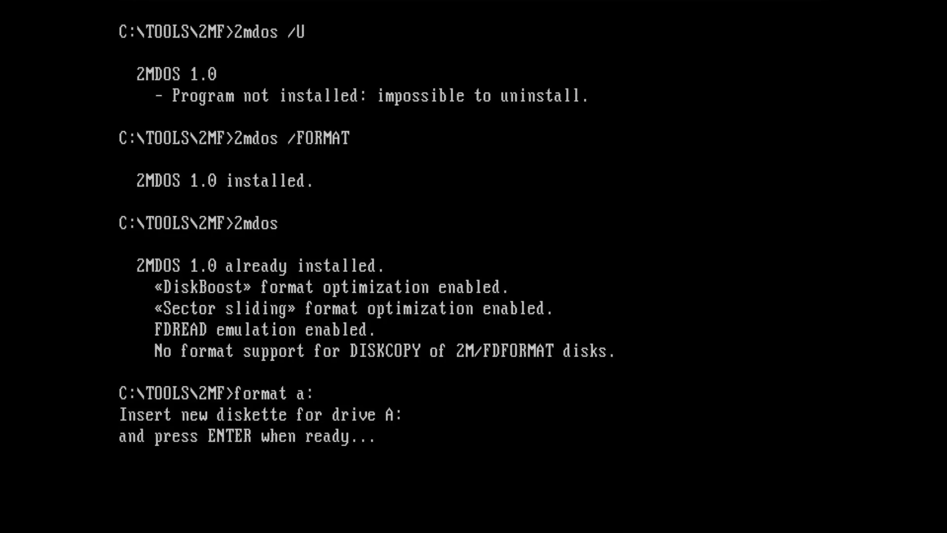
key("Return")
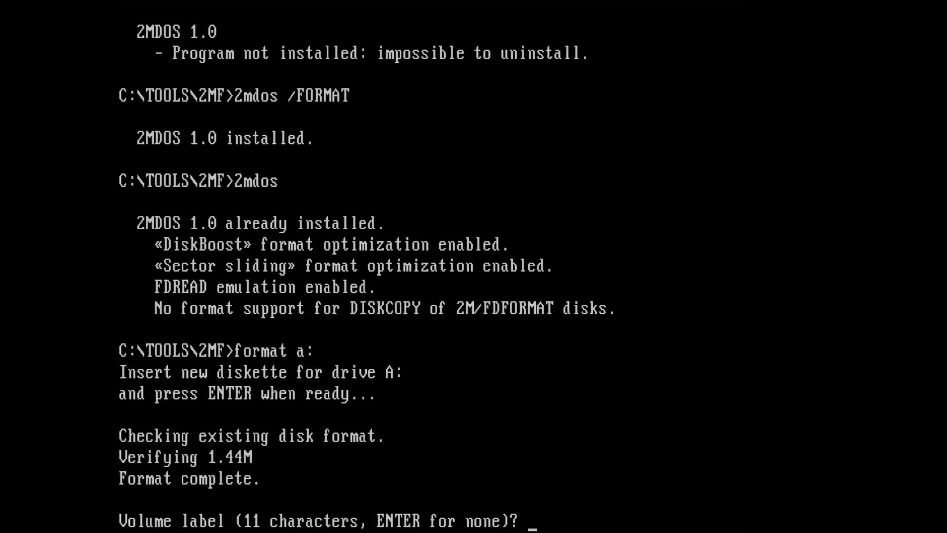
key("Return")
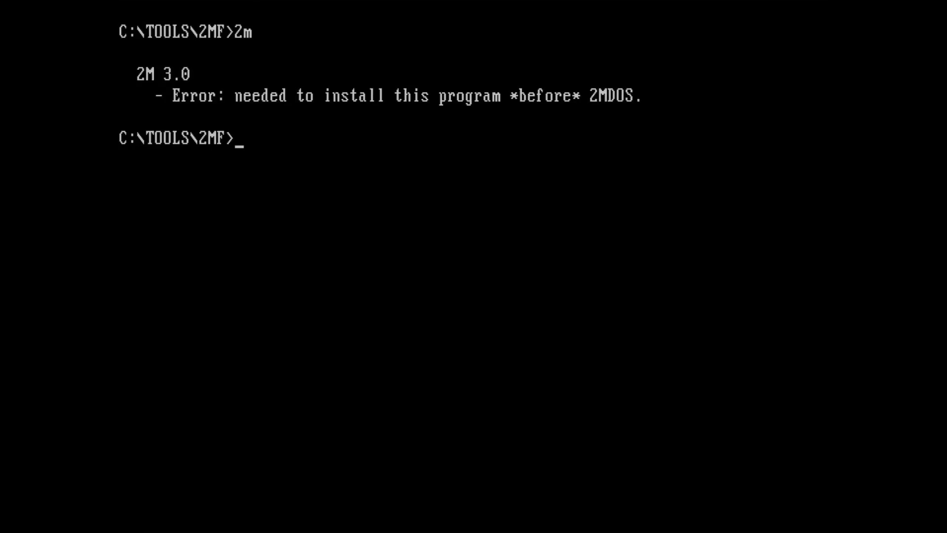
Uninstall 2MDOS, reinstall it with /FORMAT after 2M 3.0, and check its status
type("2mdos /U")
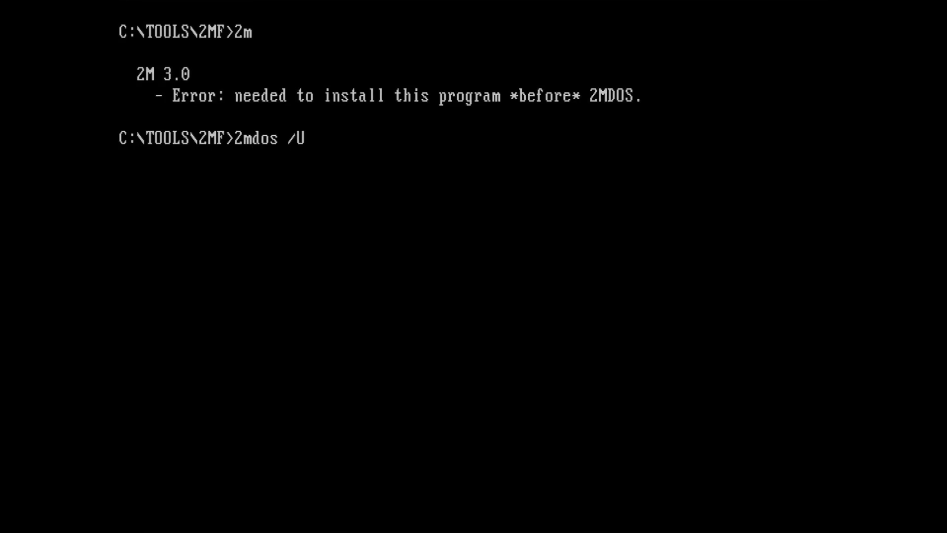
key("Return")
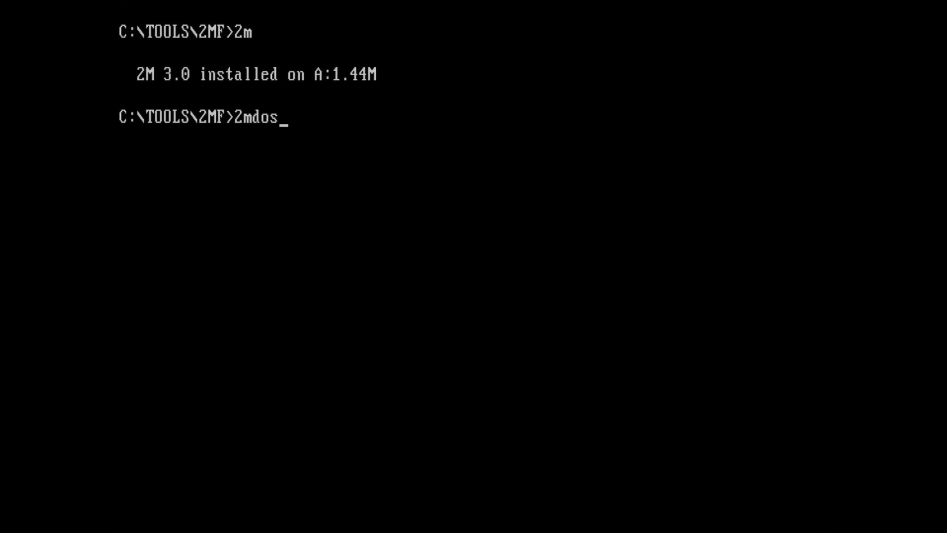
type(" /FORMAT")
key("Return")
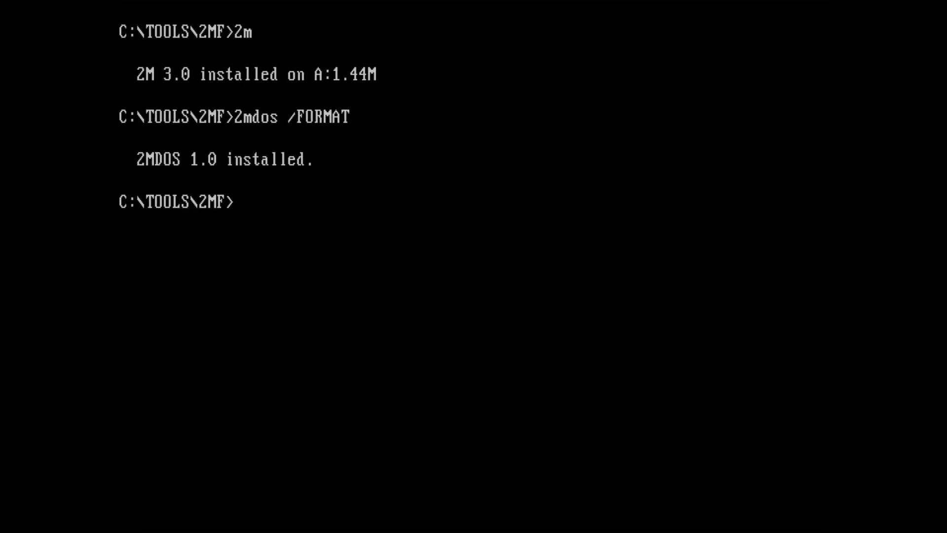
type("2mdos")
key("Return")
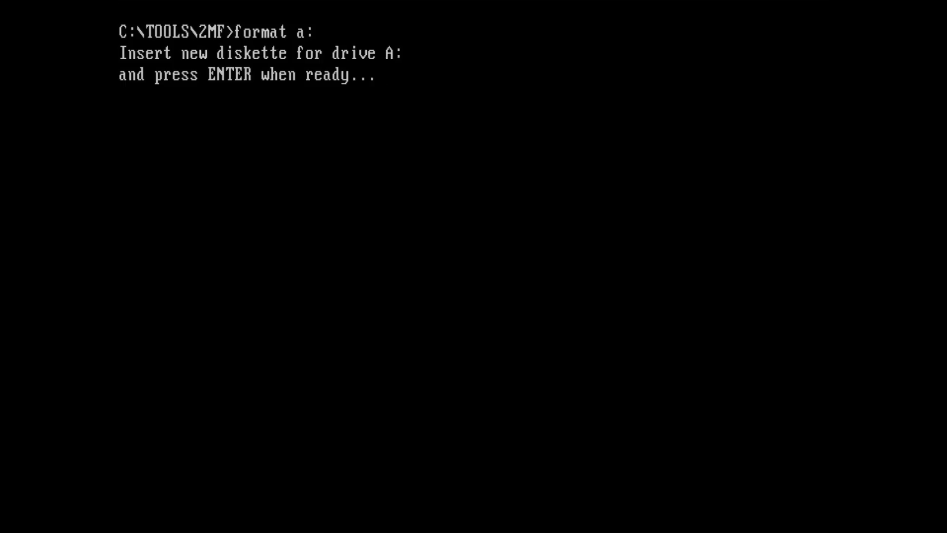
Format the diskette in drive A at 1.88M with volume label Big
key("Return")
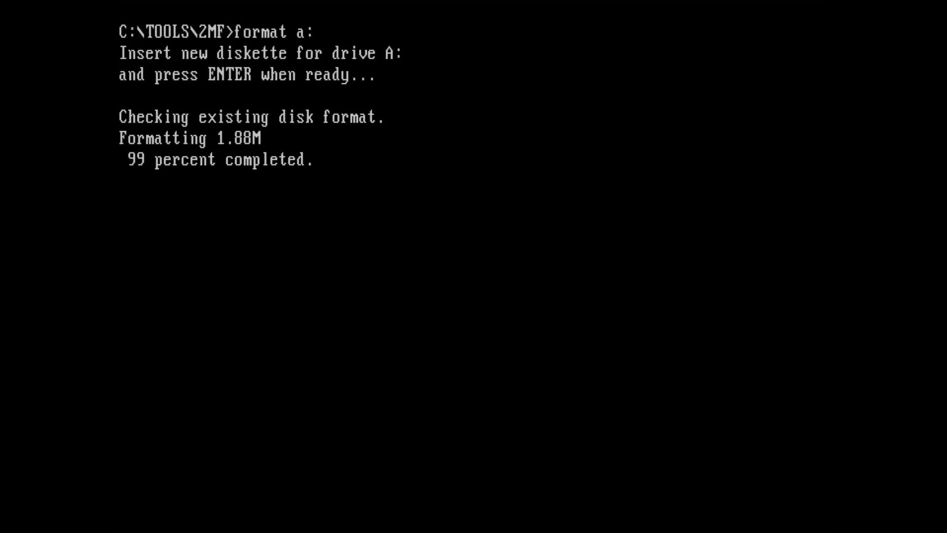
type("Big")
key("Return")
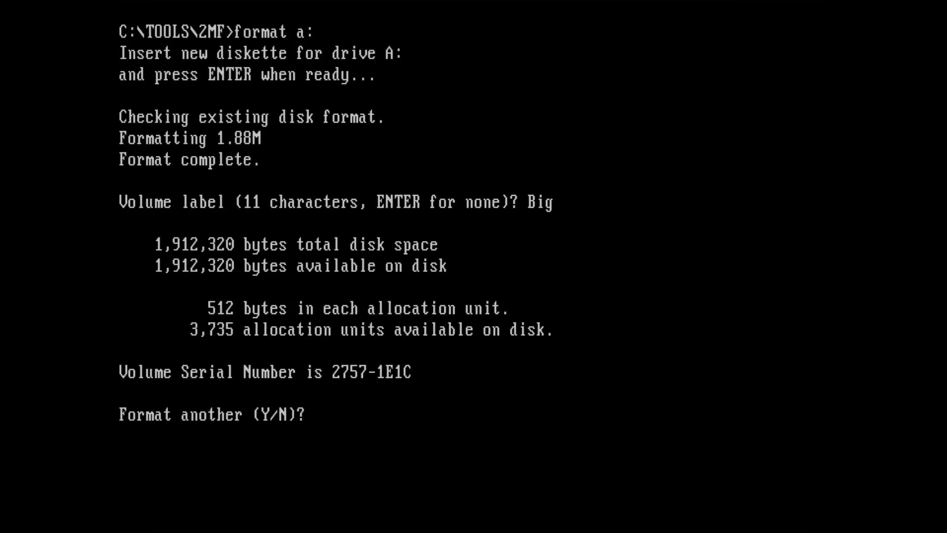
Decline formatting another disk and switch to drive A
type("n")
key("Return")
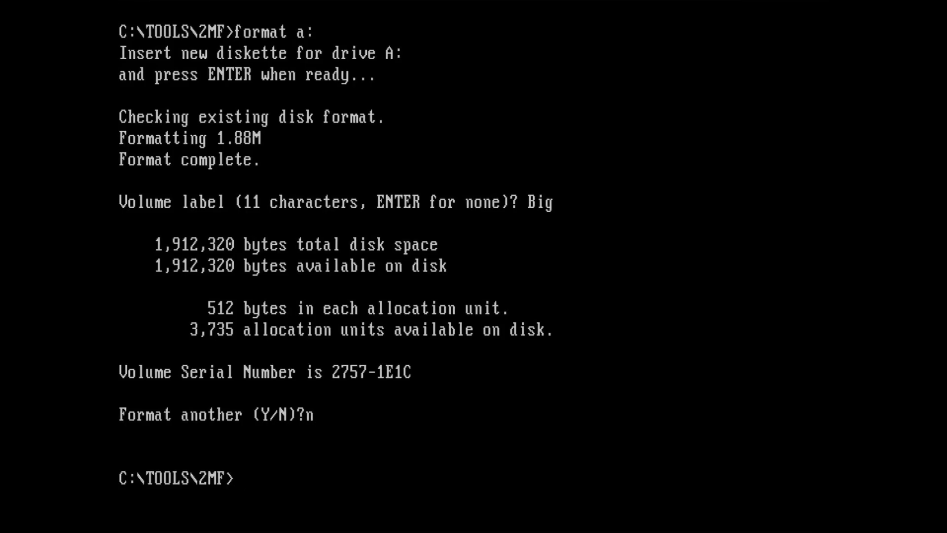
type("a:")
key("Return")
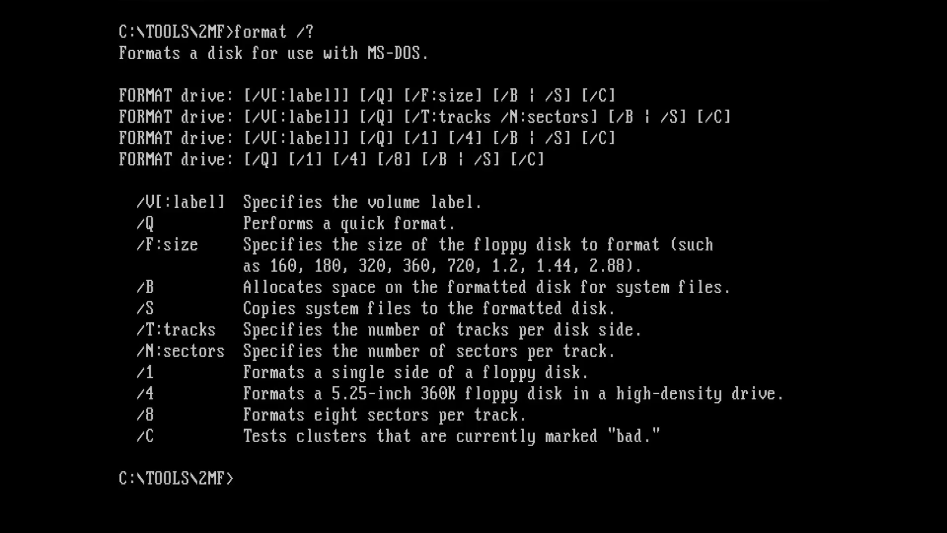
Add the /F:1.44 option so drive A is formatted as a standard 1.44M floppy
type("F:")
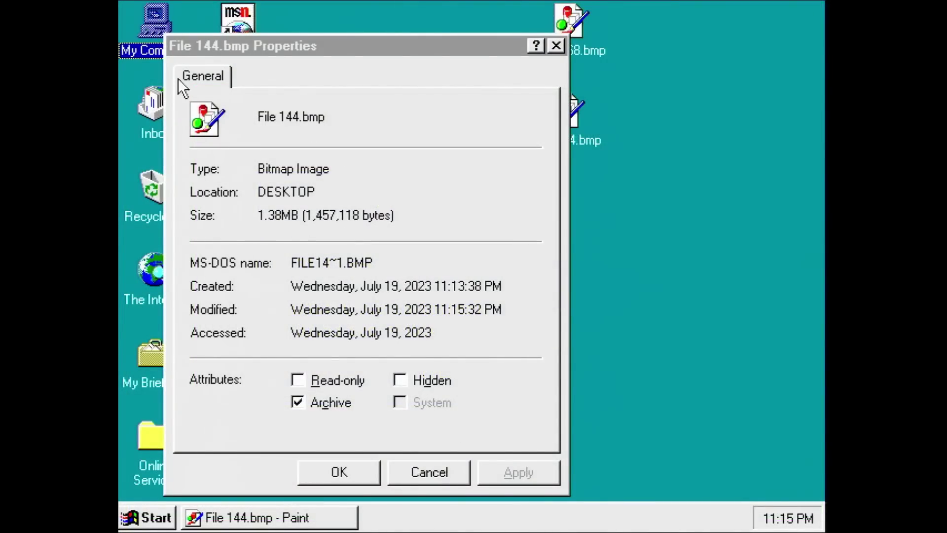
Confirm the 3½ Floppy (A:) shows 1.38MB free, then copy File 144.bmp onto it
key("Return")
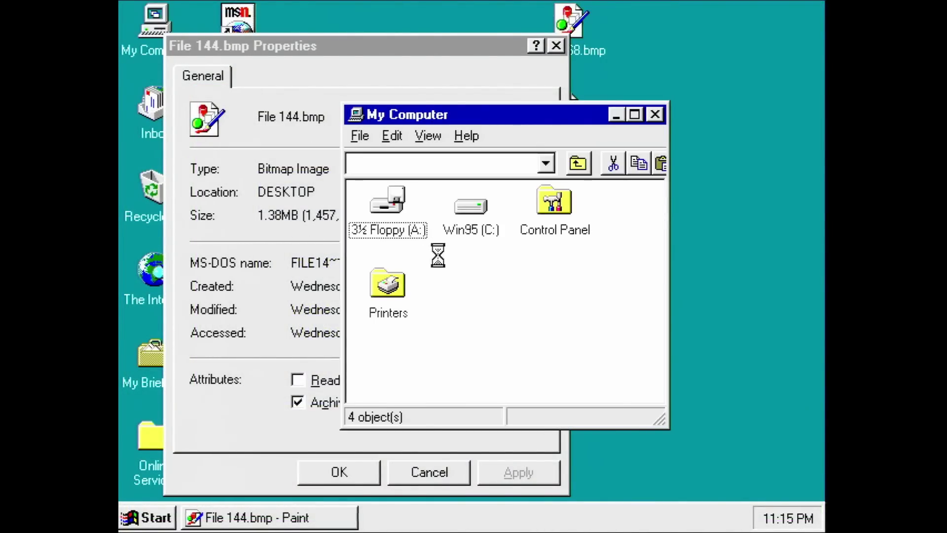
left_click(396, 229)
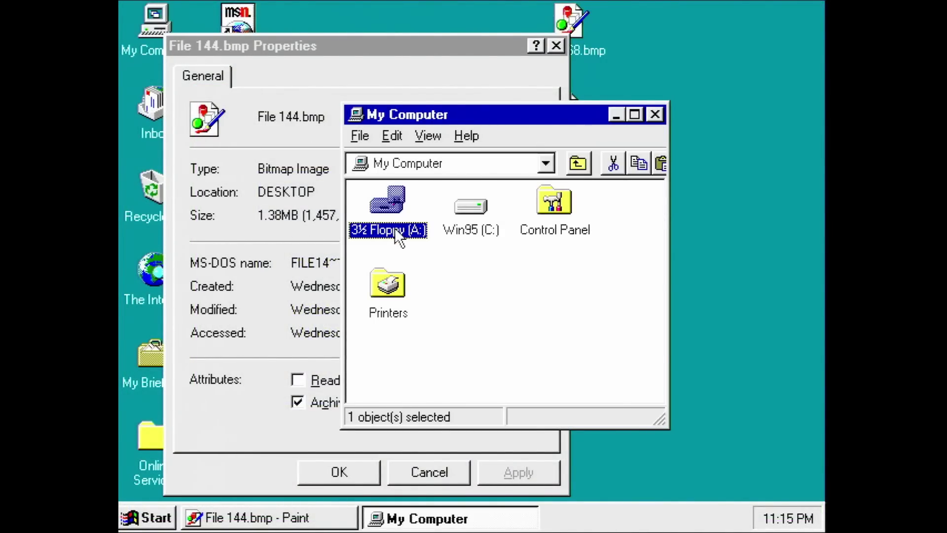
right_click(396, 230)
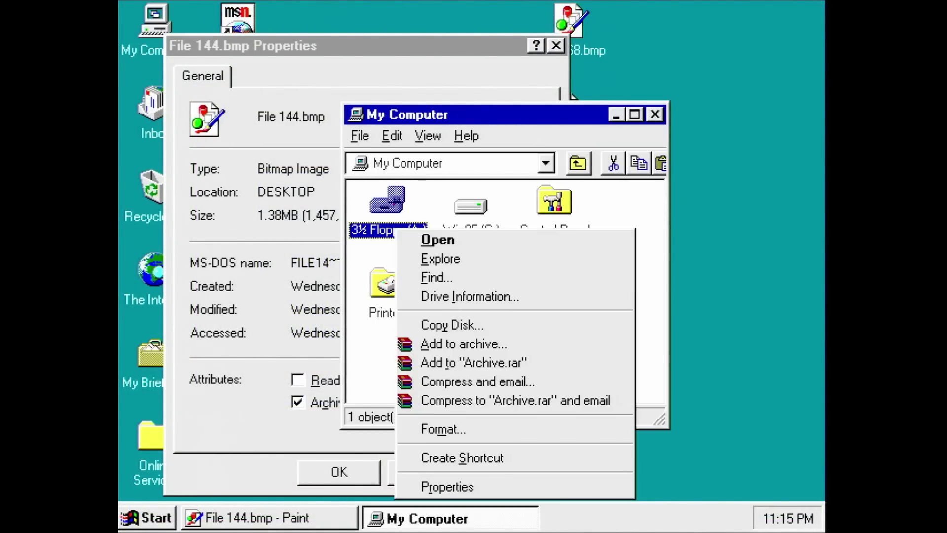
left_click(448, 484)
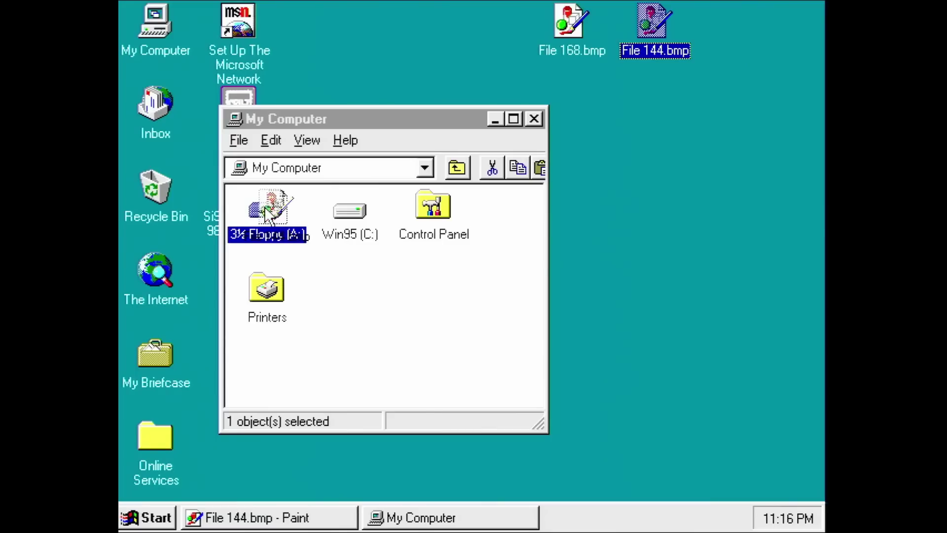
double_click(268, 217)
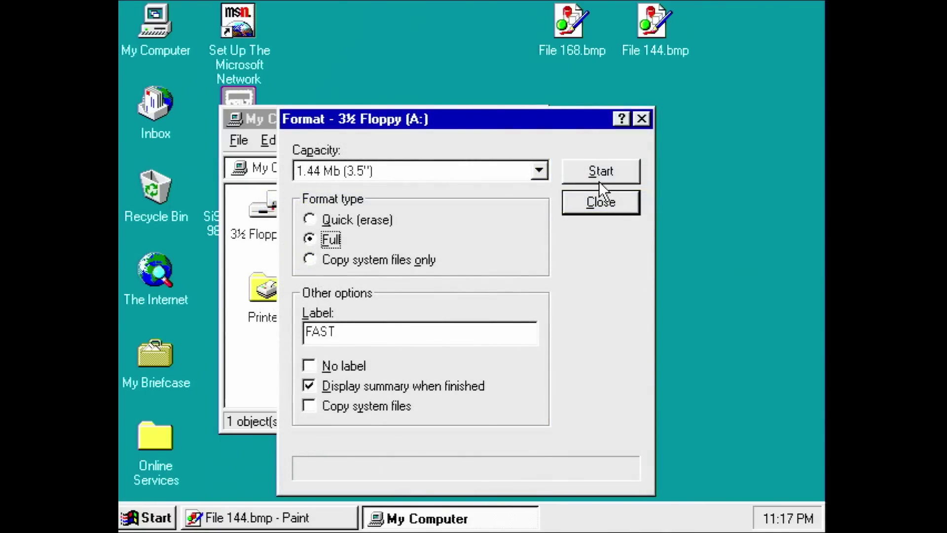
left_click(599, 180)
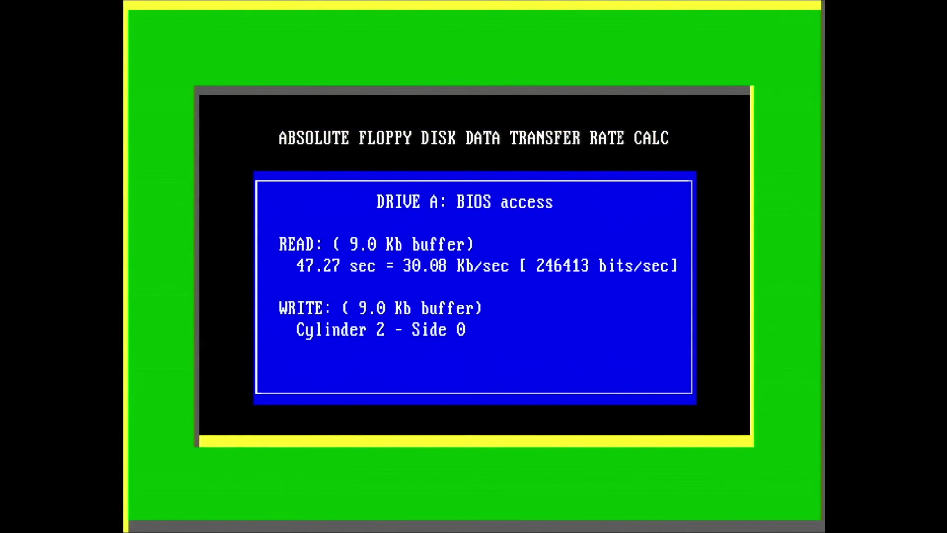
Load the 2M driver and 2MDOS /FORMAT, then show the 2MF usage help
type("2m")
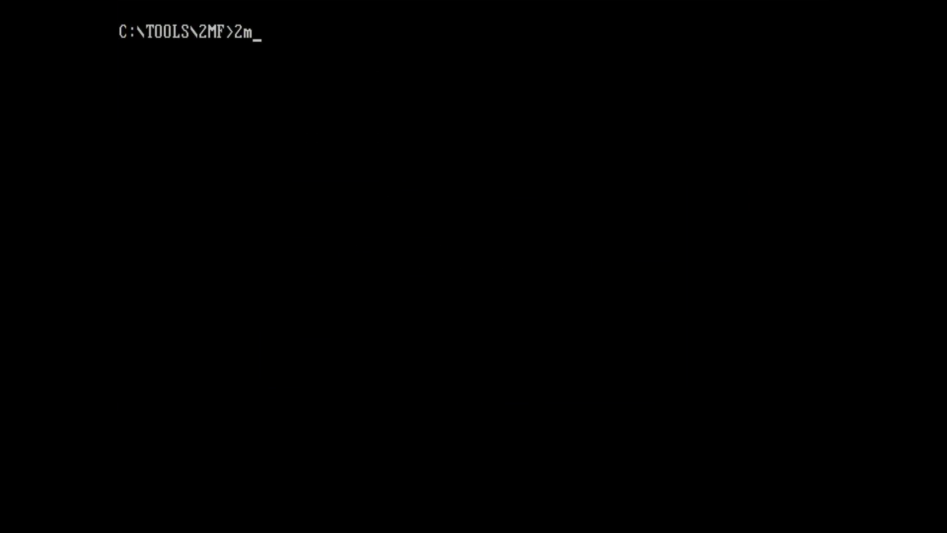
key("Return")
type("2mdos ")
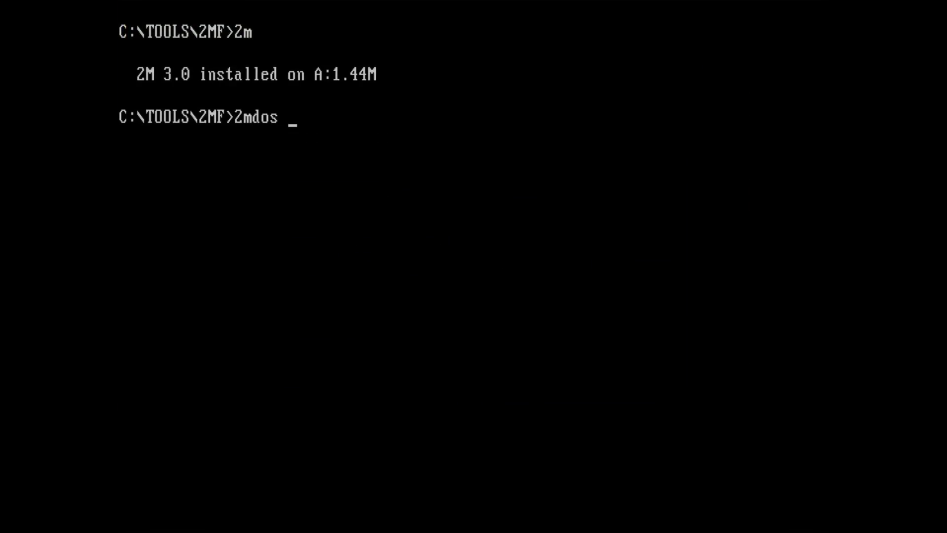
type("/FORMAT")
key("Return")
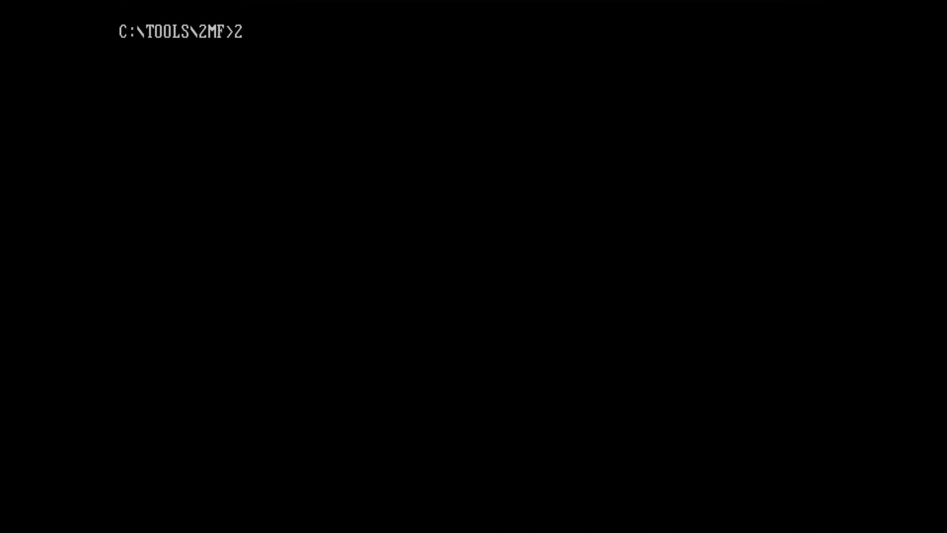
type("mf")
key("Return")
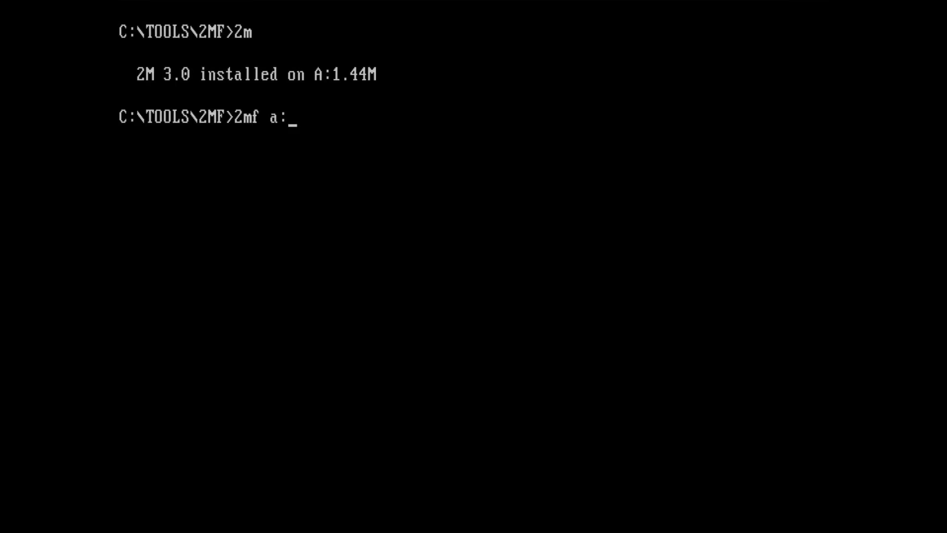
Format drive A with 2mf a: /F, then quit with Ctrl+C at the next-disk prompt
type(" /F")
key("Return")
key("Return")
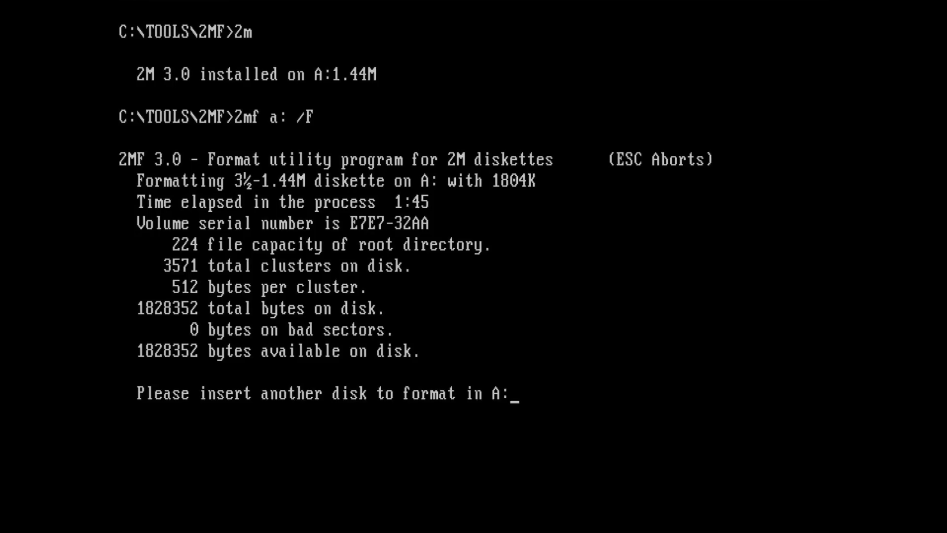
key("ctrl+c")
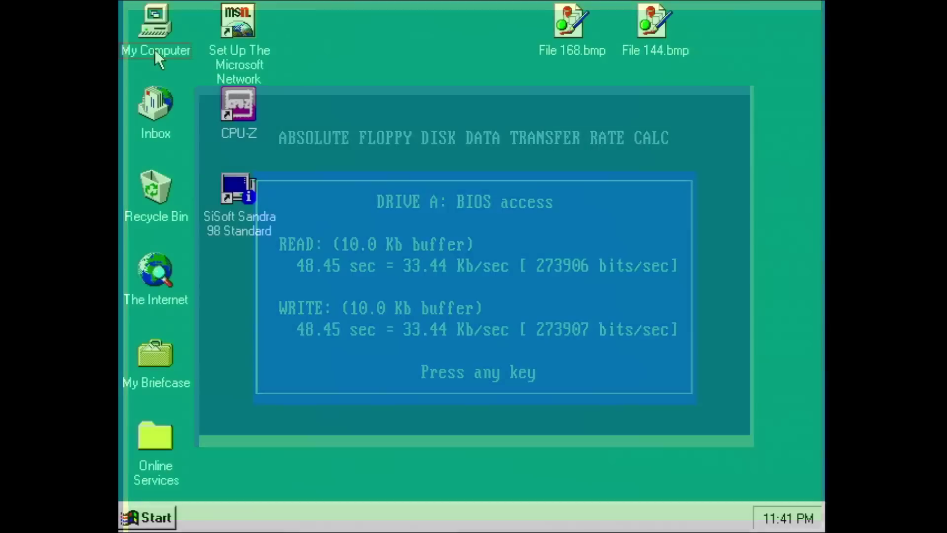
Open My Computer to see the drives after the 33.44 Kb/sec benchmark finishes
double_click(154, 49)
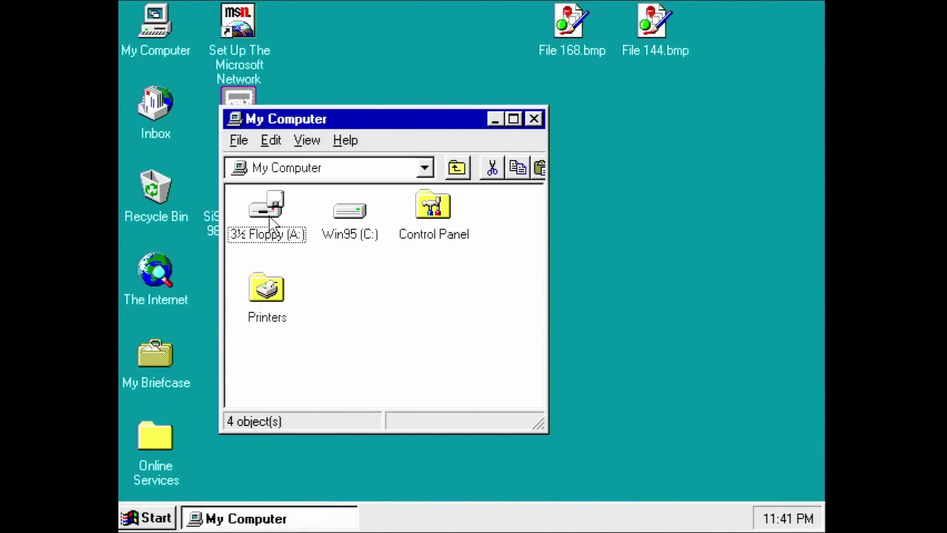
Check the floppy's 1.74MB free space, then drag File 168.bmp onto drive A
left_click(271, 220)
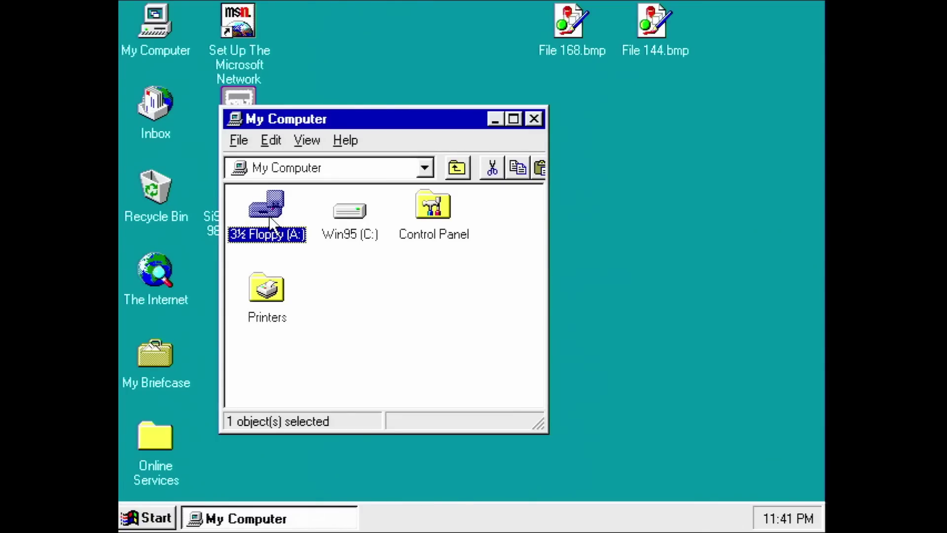
left_click(351, 439)
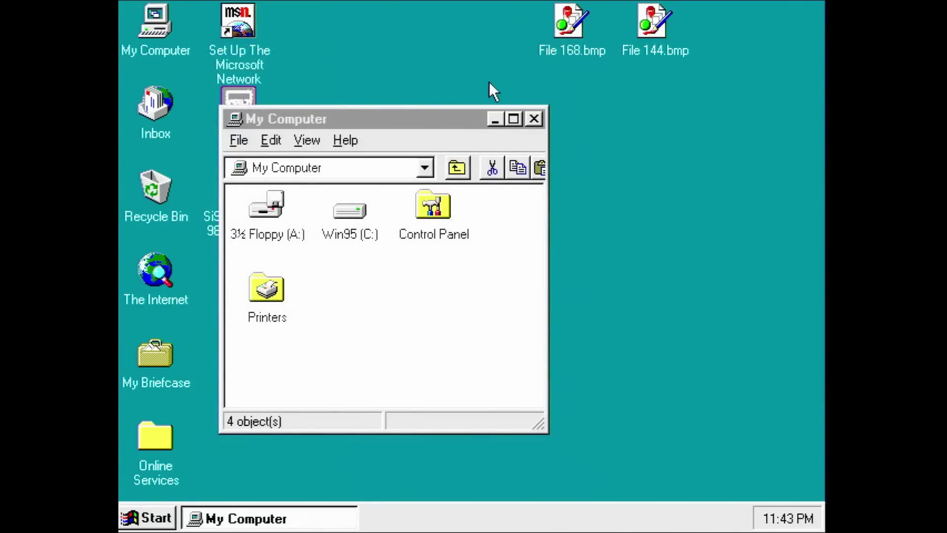
left_click_drag(569, 27, 263, 225)
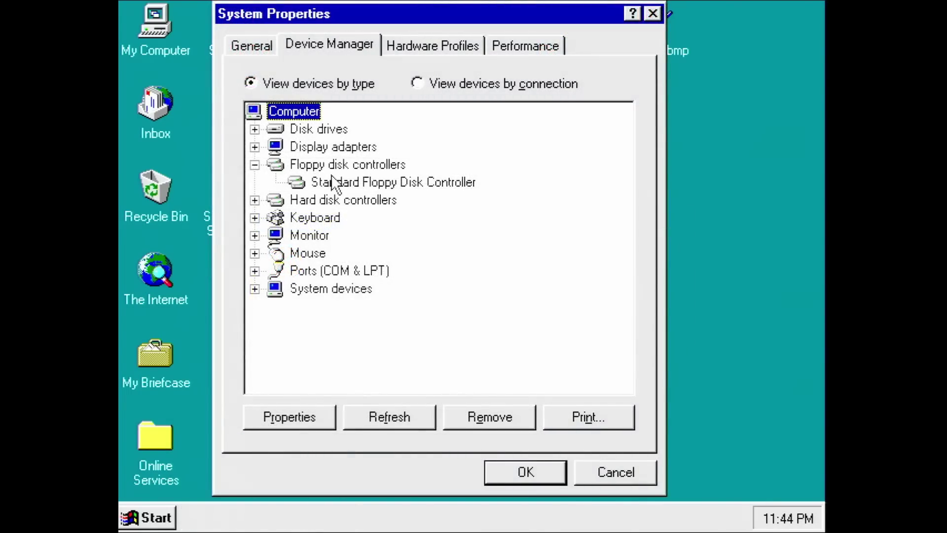
Turn on 'Disable in this hardware profile' for the Standard Floppy Disk Controller
left_click(333, 182)
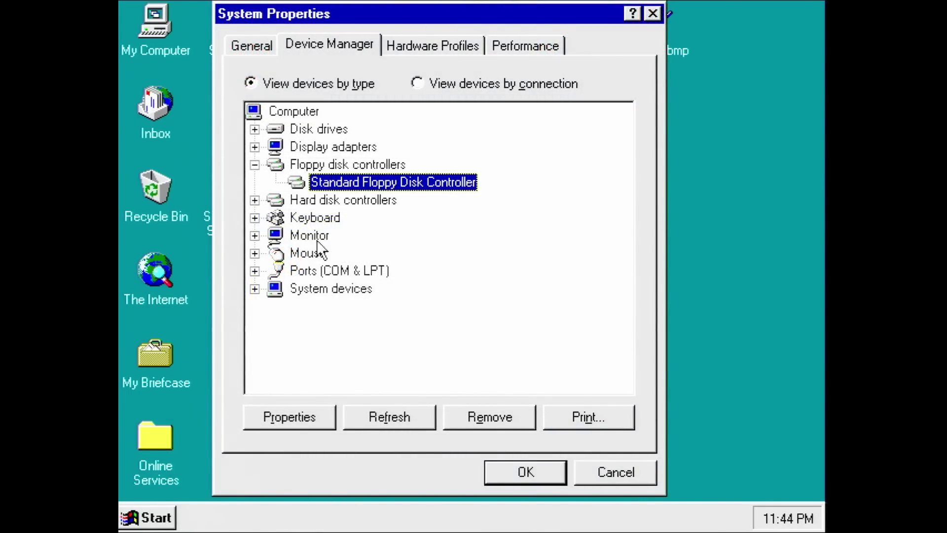
left_click(320, 416)
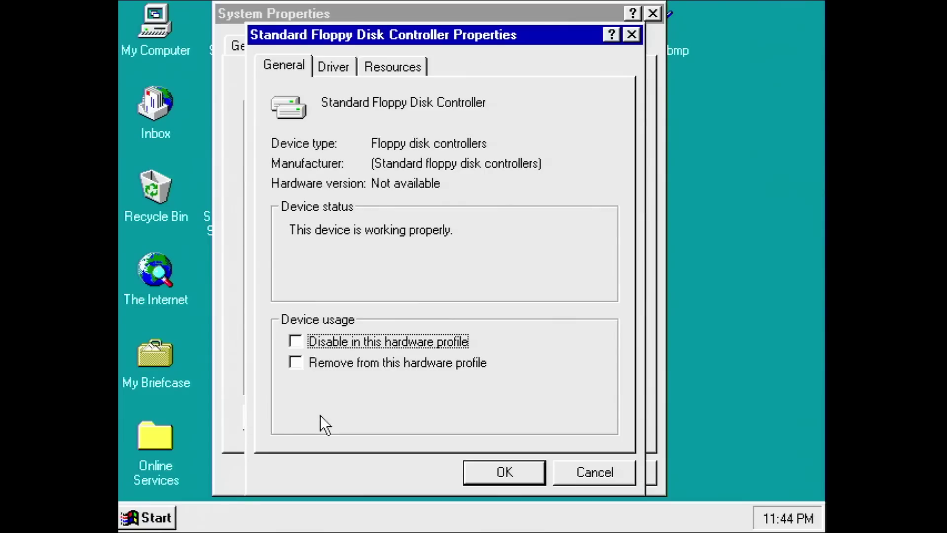
left_click(350, 346)
left_click(518, 471)
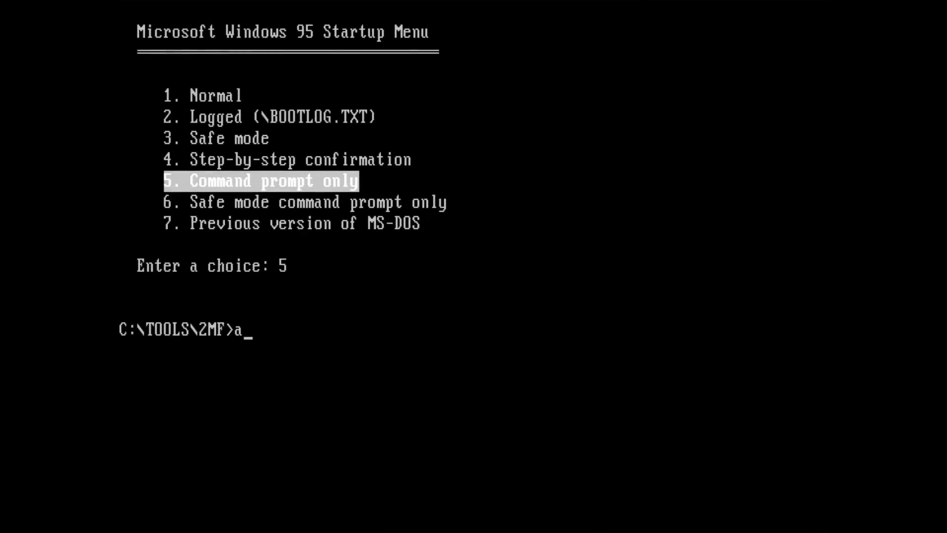
Switch to drive A, run dir, and abort the 'Sector not found' error
type(":")
key("Return")
type("dir")
key("Return")
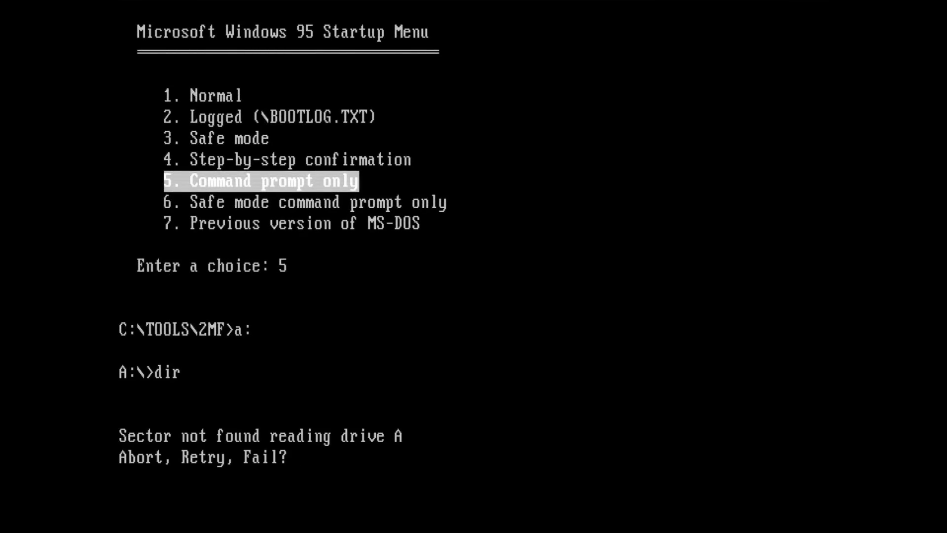
type("a")
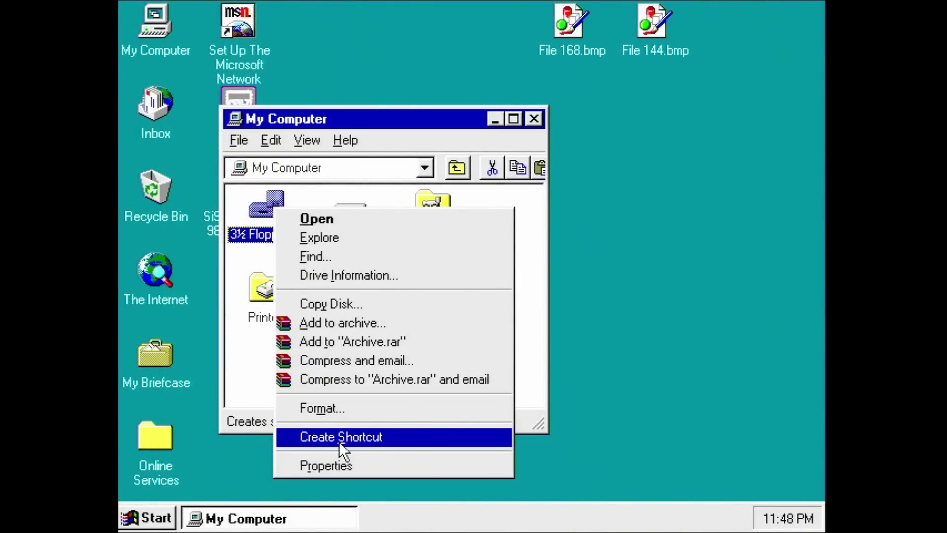
View the 3½ Floppy (A:) properties, then open the floppy drive's contents
left_click(339, 461)
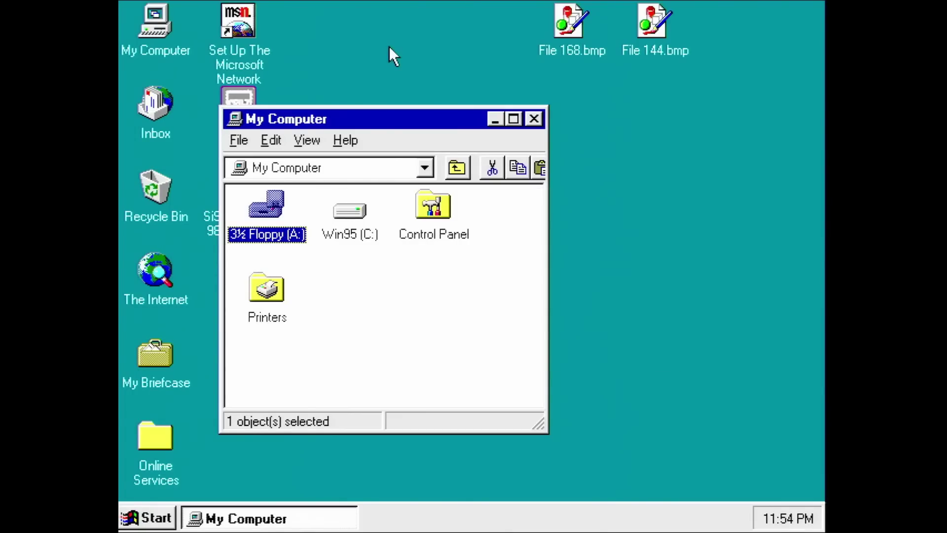
double_click(285, 212)
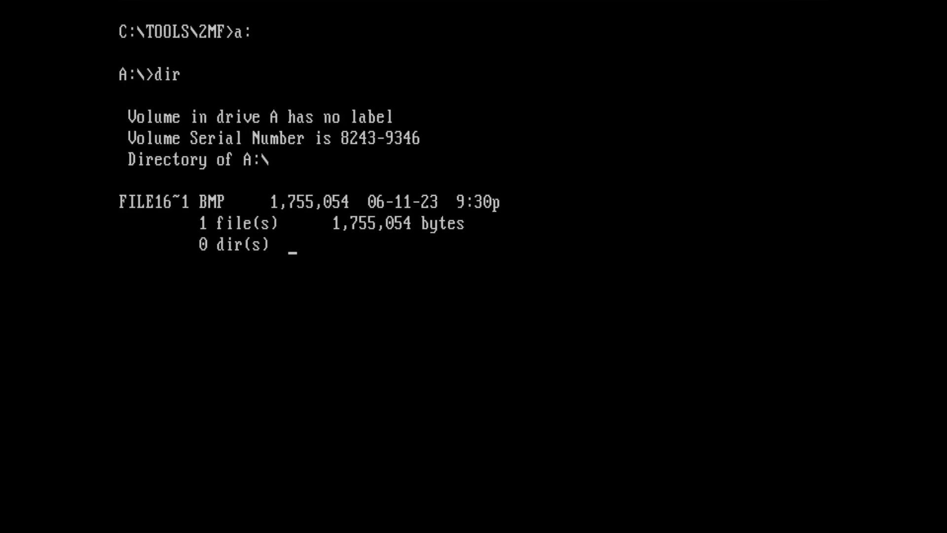
Type del at the DOS prompt after listing the 1,755,054-byte bitmap on A:
type("del")
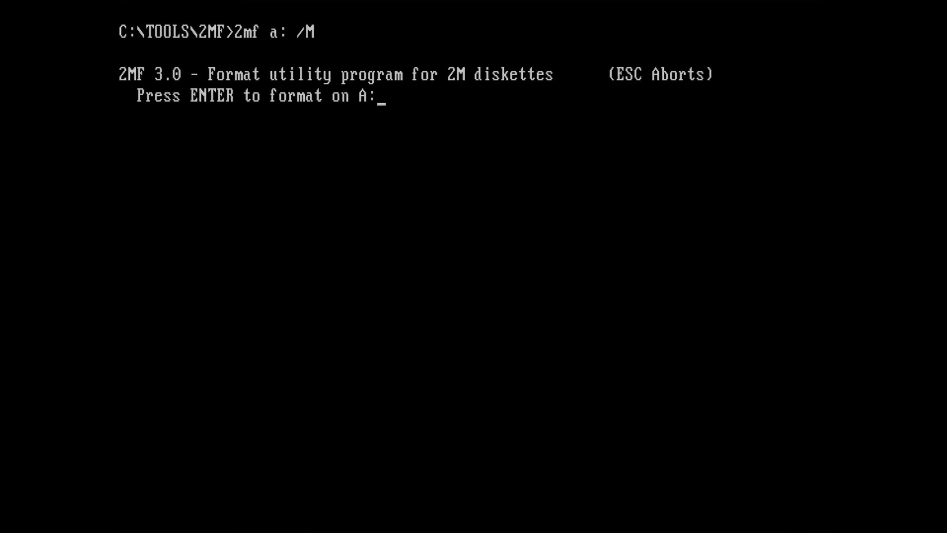
key("Return")
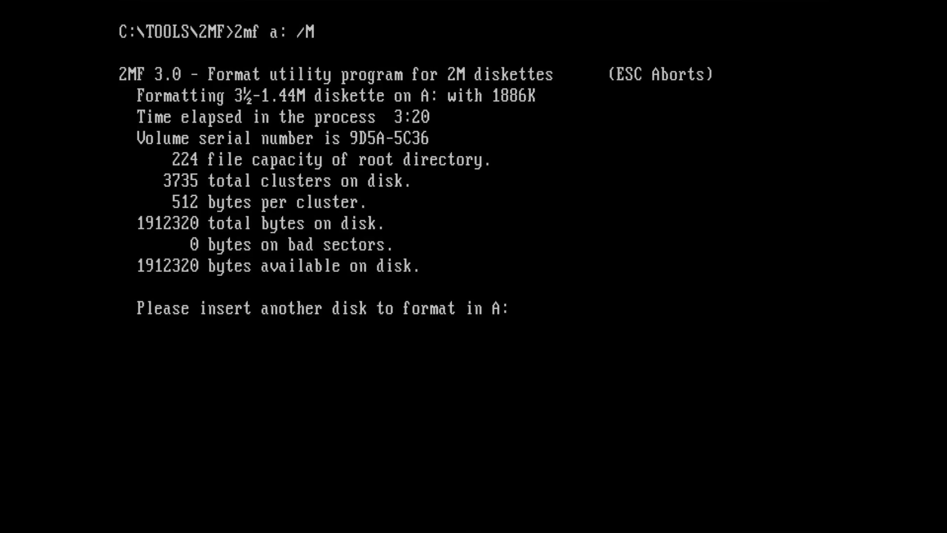
Format the floppy in A: with 2MF /M to 1,912,320 bytes, then exit at the next-disk prompt
key("ctrl+c")
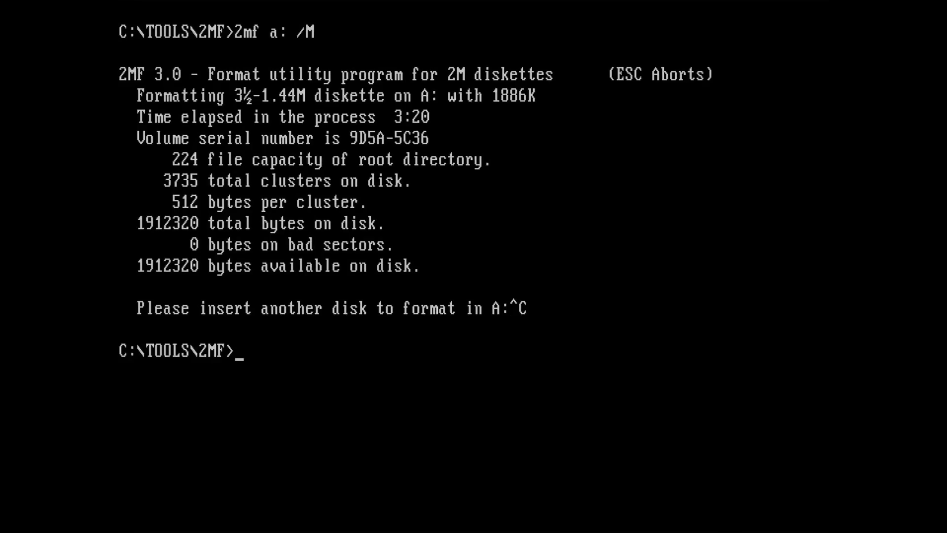
Switch to drive A:
type("a")
key("BackSpace")
type("cls")
key("BackSpace")
key("BackSpace")
key("BackSpace")
type("a:")
key("Return")
List A:'s files, read through the 2MGUI help pages, and begin typing 'edit c:\config.sys'
type("dir")
key("Return")
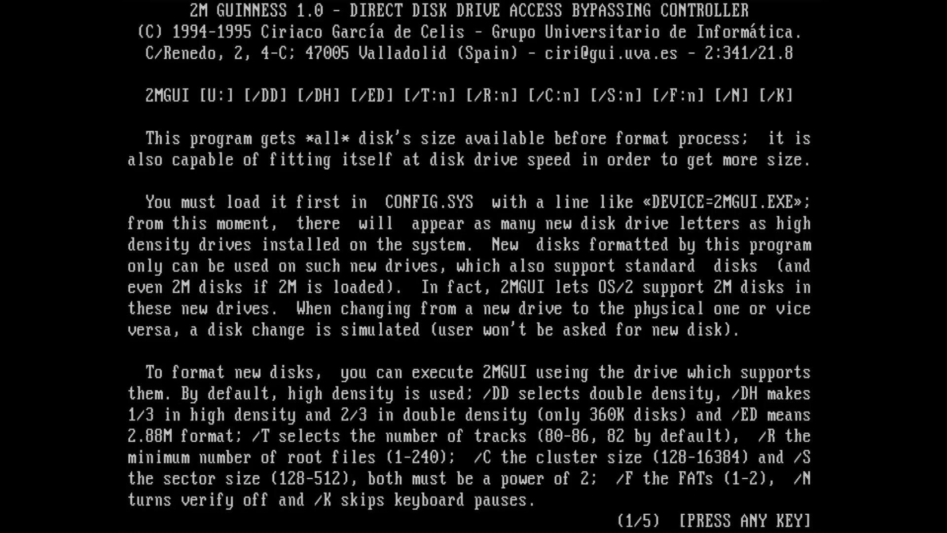
key("space")
key("space")
key("space")
key("space")
key("space")
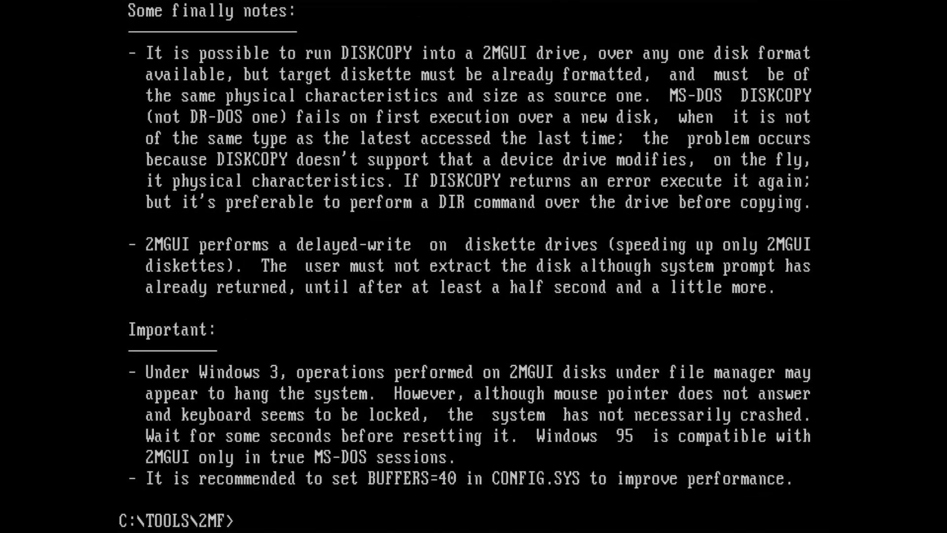
type("edit c:\\conf")
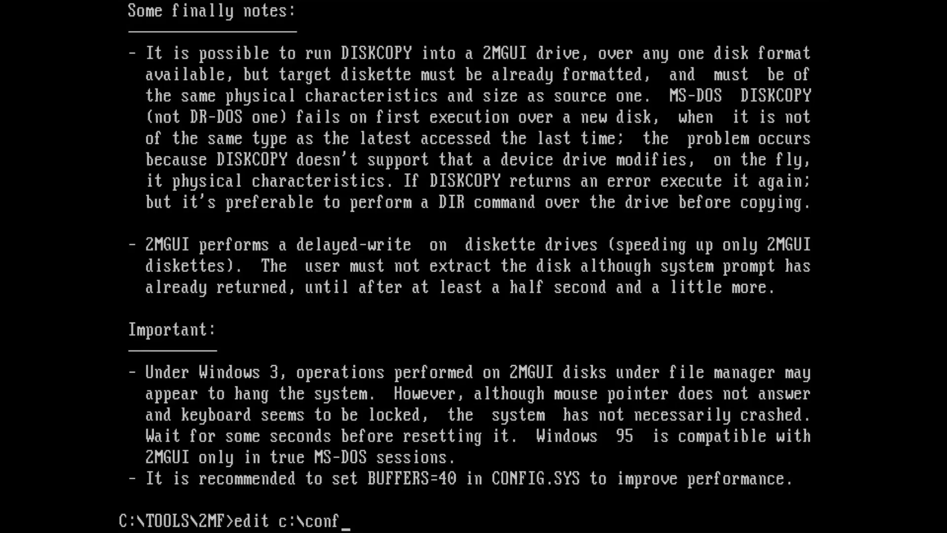
type("ig.sys")
Open C:\CONFIG.SYS in the MS-DOS Editor
key("BackSpace")
type("s")
key("Return")
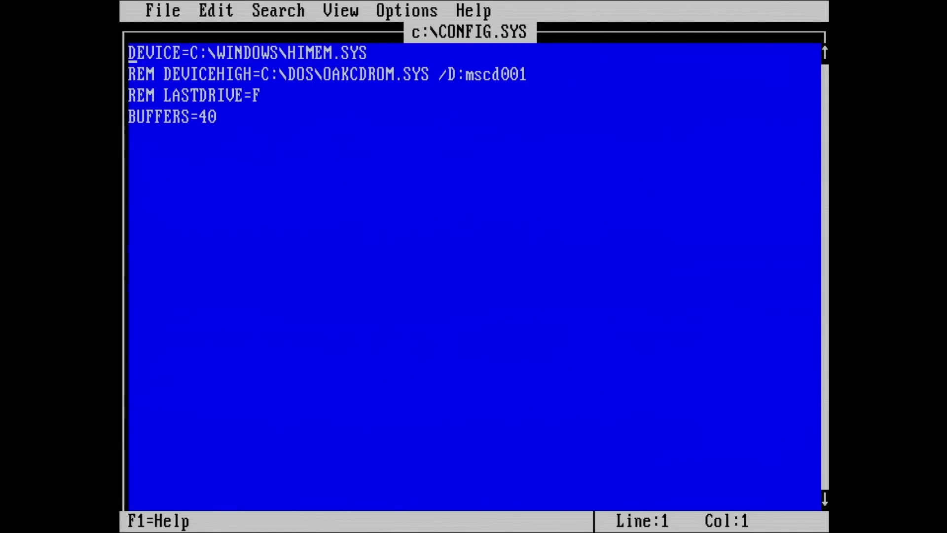
Insert 'DEVICE=C:\Tools\2MF\2MGUI.EXE' as the first line of CONFIG.SYS
key("Down")
key("Up")
key("Return")
key("Up")
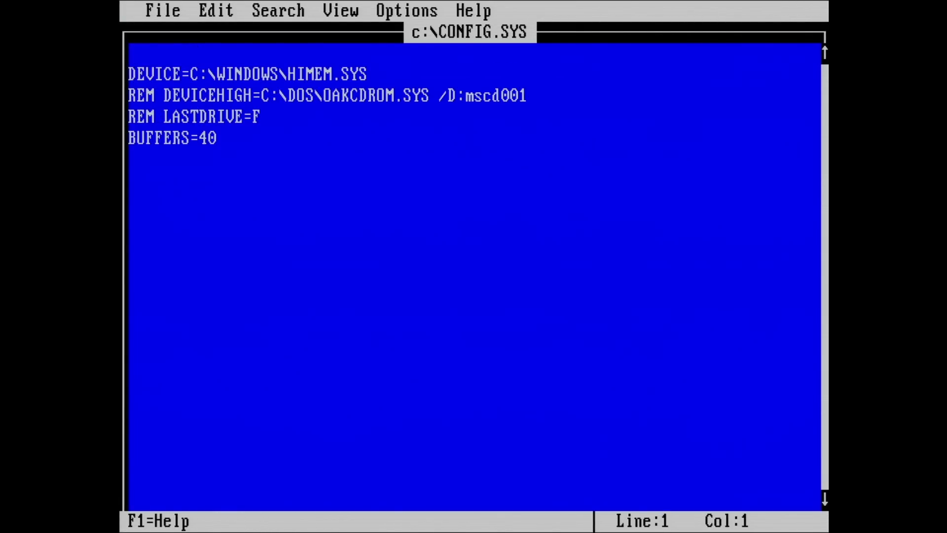
type("DEVICE")
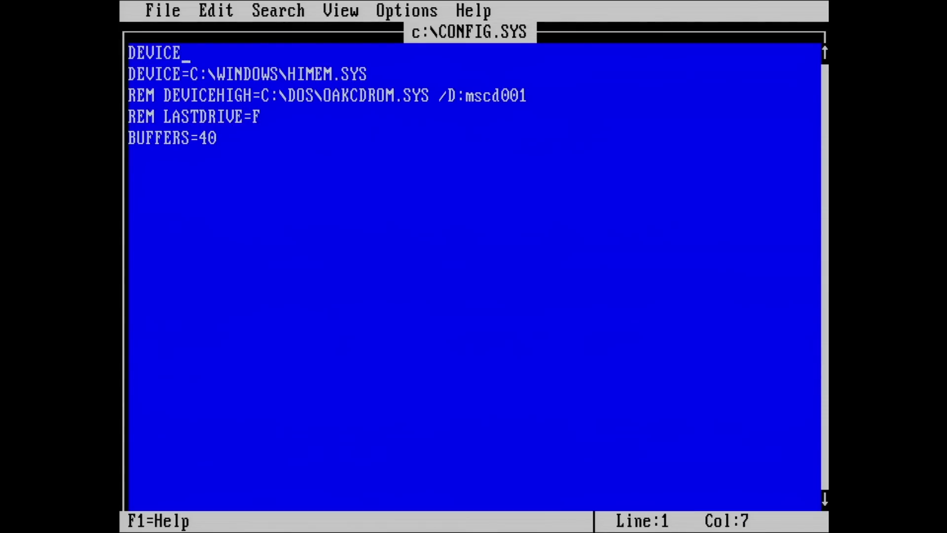
type("=C:\\Tools")
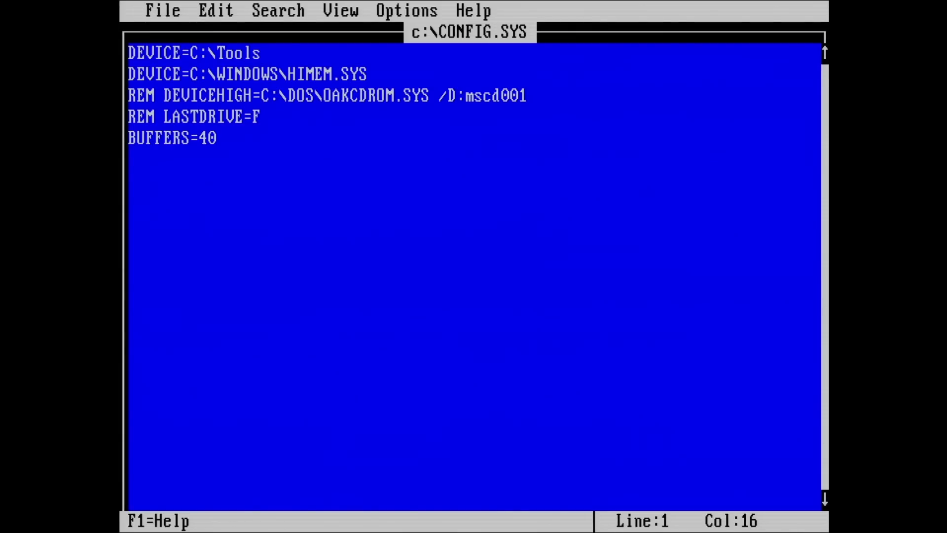
type("\\2M\\2MGUI.EXE")
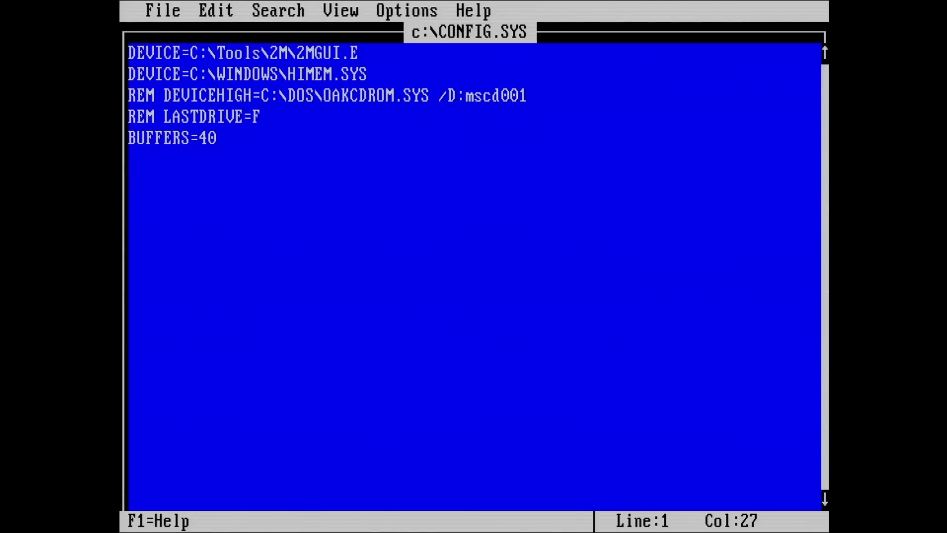
left_click(292, 53)
type("F")
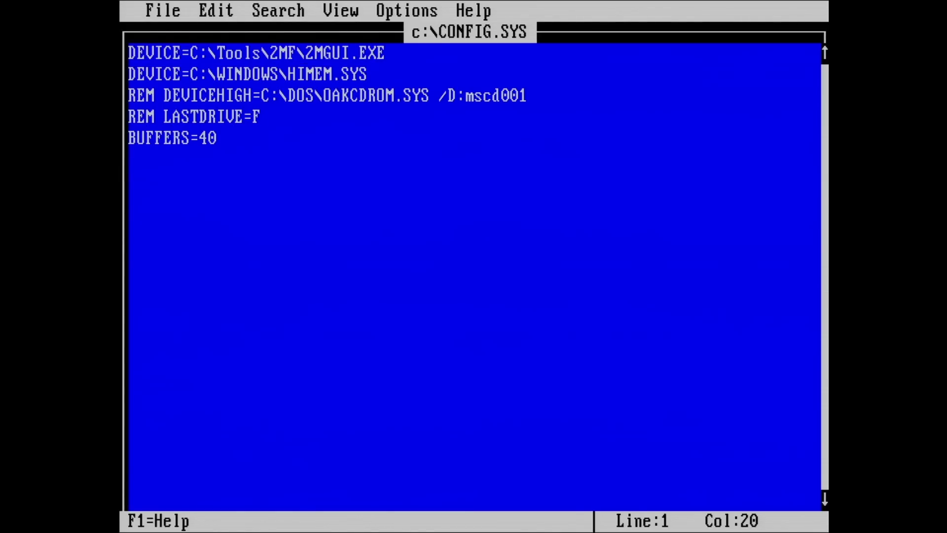
Save the edited CONFIG.SYS from the File menu
key("alt")
key("Down")
key("Down")
key("Down")
key("Return")
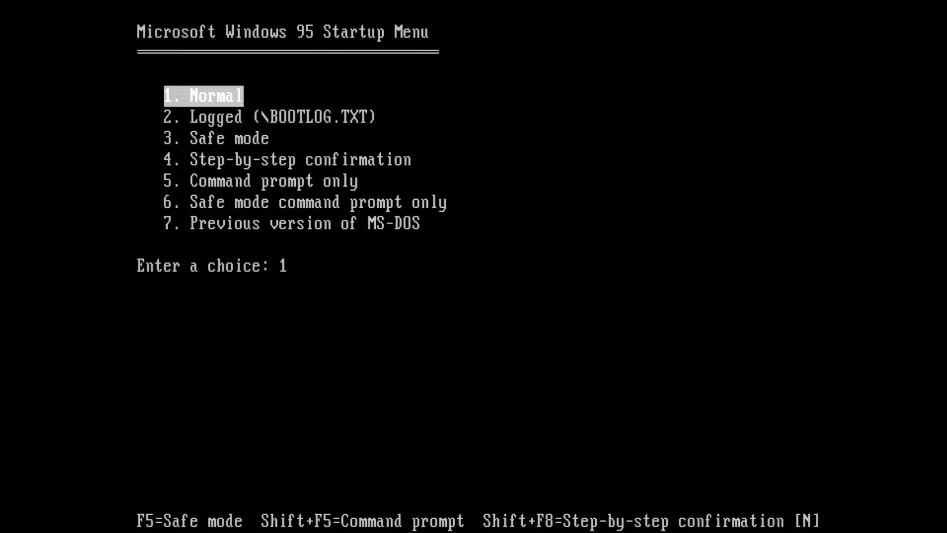
key("Down")
key("Down")
key("Down")
key("Down")
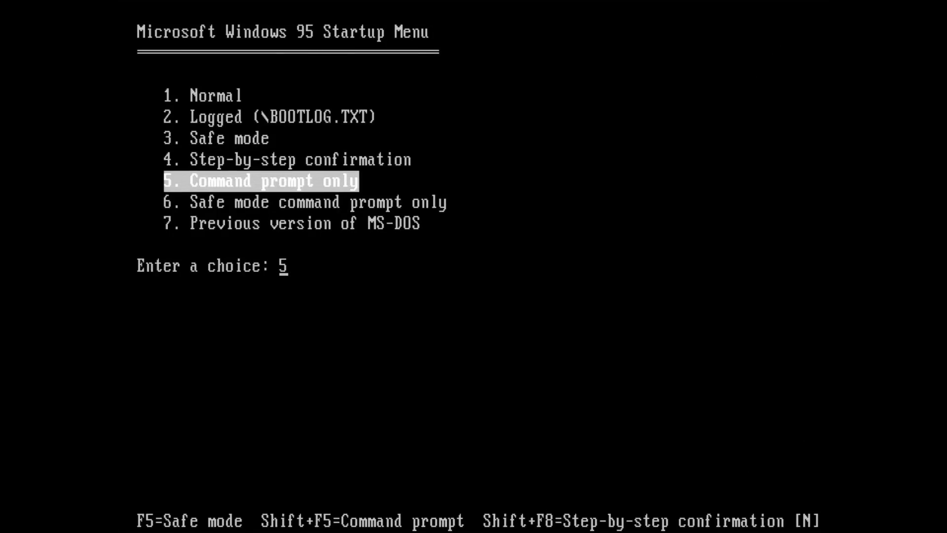
Boot to the command prompt only and switch to drive D:
key("Return")
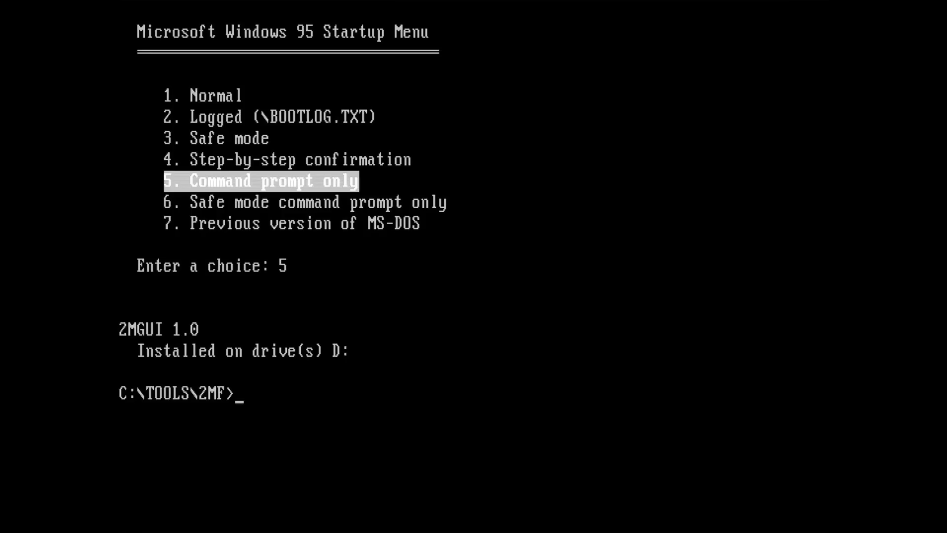
type("d:")
key("Return")
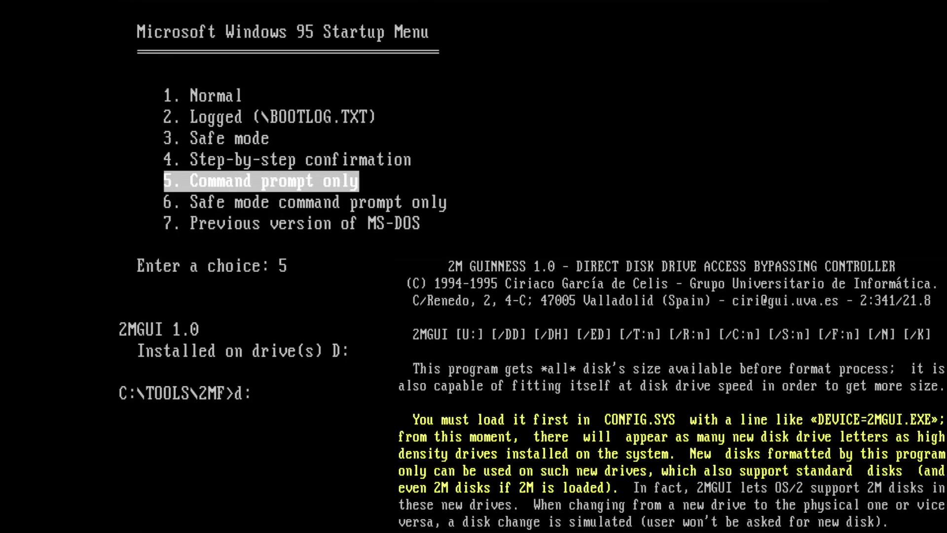
Run '2mGUI A:', which reports A: is not a 2MGUI device, then load the 2M driver
type("2mGUIO")
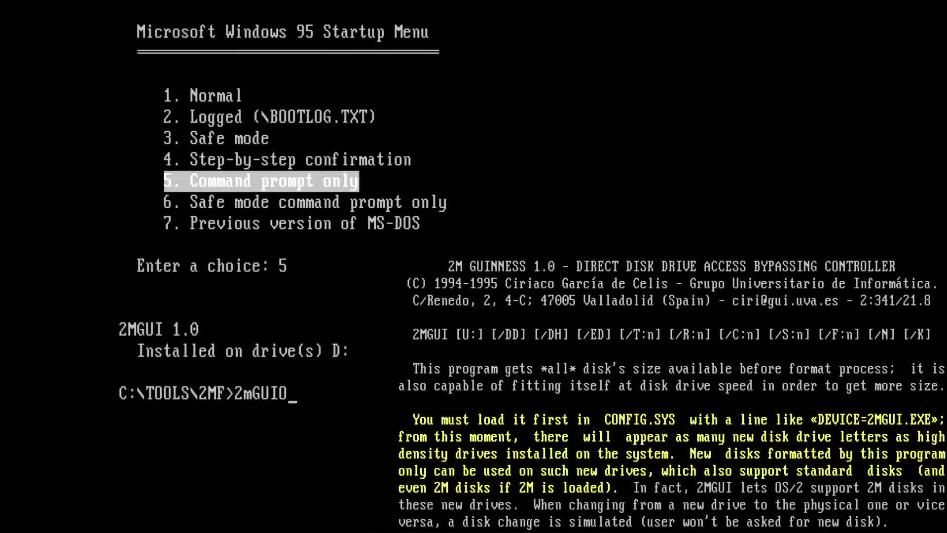
key("BackSpace")
type("A")
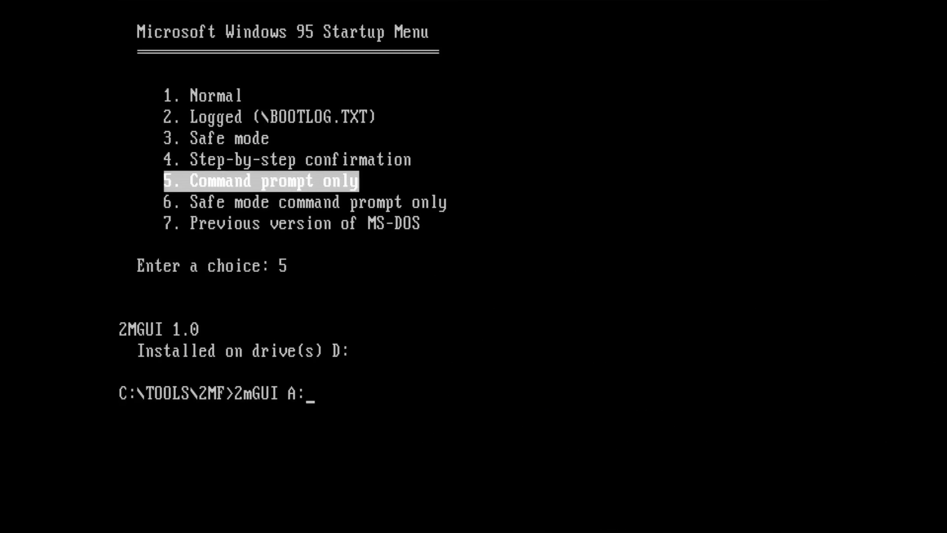
key("Return")
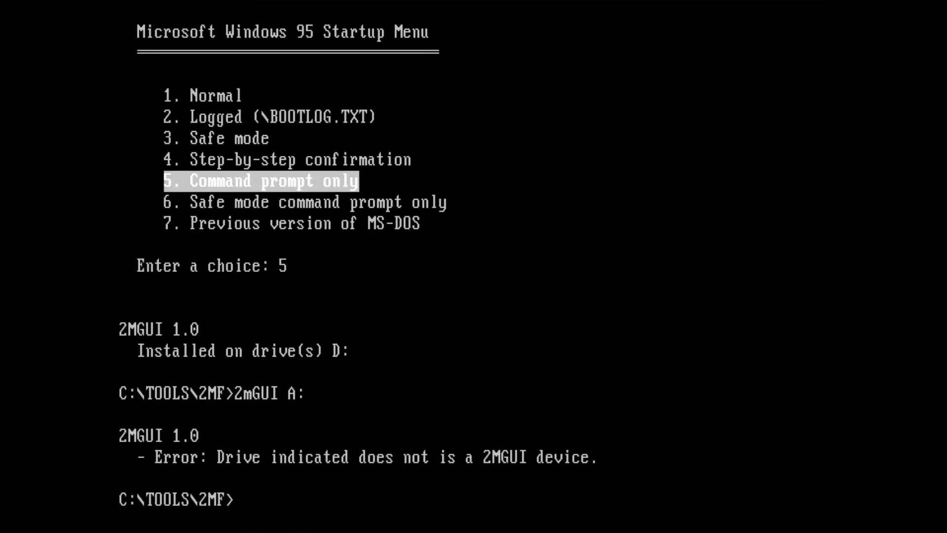
type("2m")
key("Return")
Format the disk through drive D: with '2mGUI d:', stopping the repeat run with Escape
type("2mGUI d:")
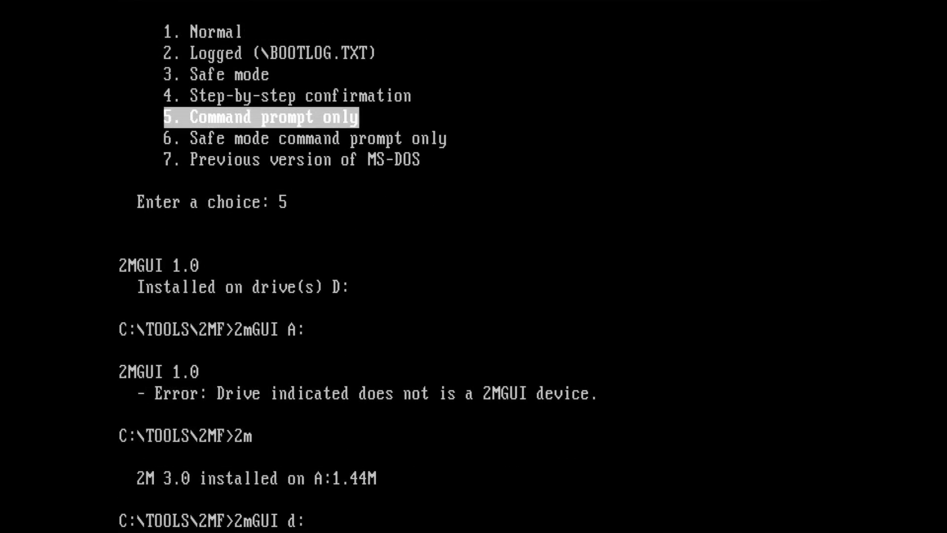
key("Return")
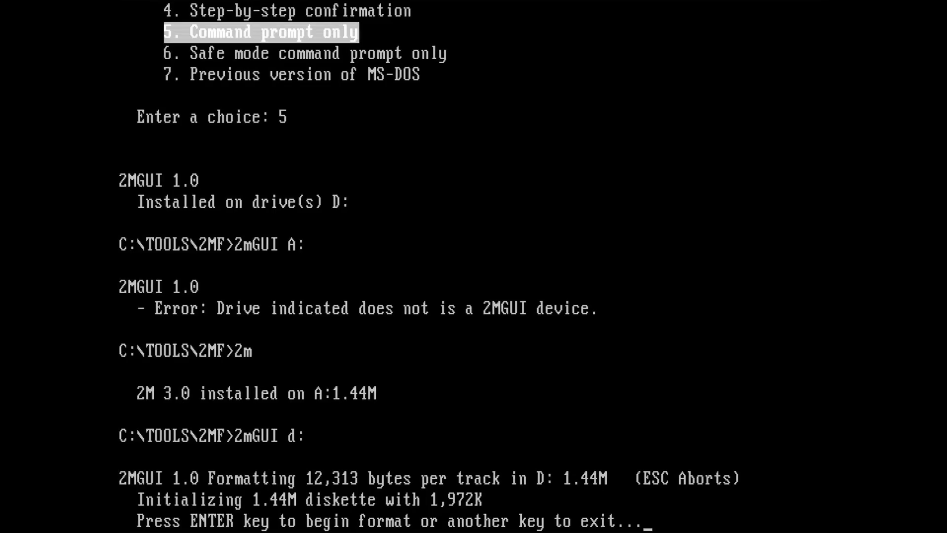
key("Return")
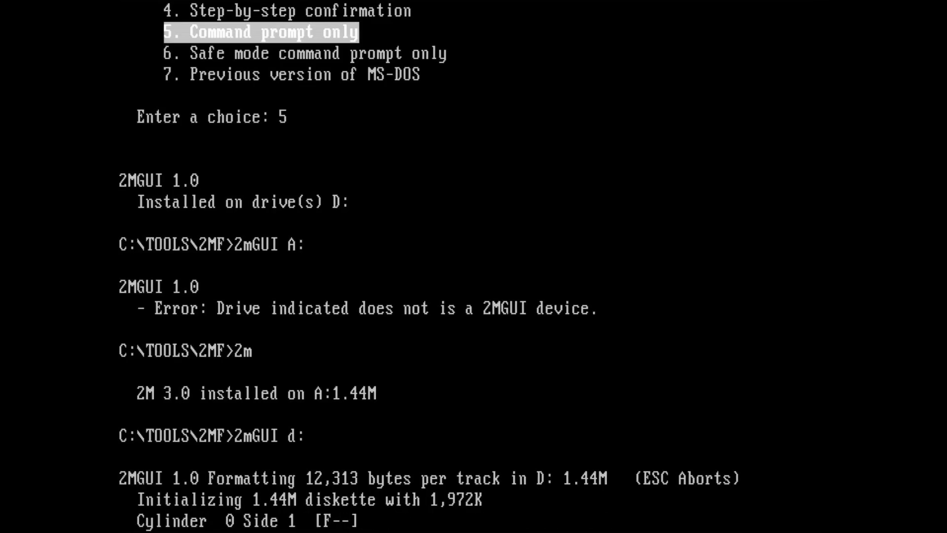
key("Escape")
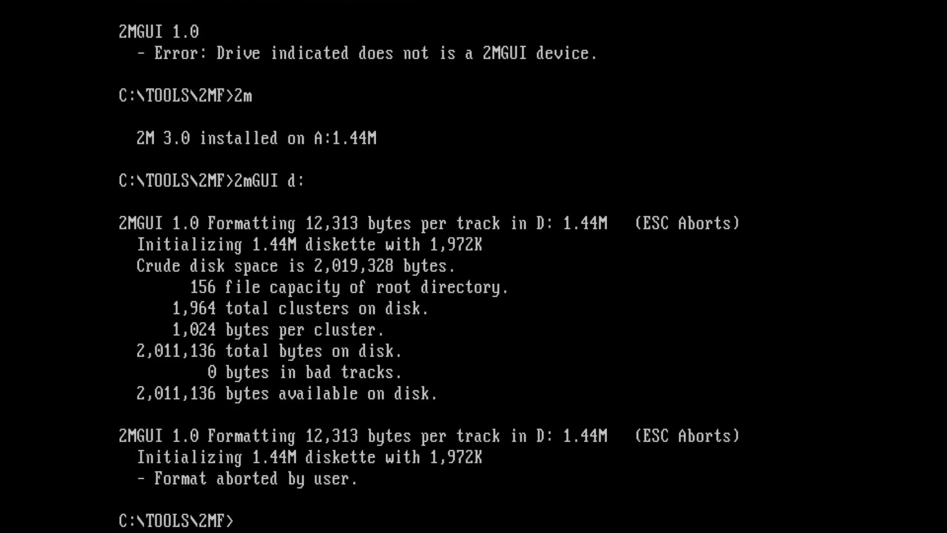
List drive D: to confirm 2,011,136 bytes free
type("d:")
key("Return")
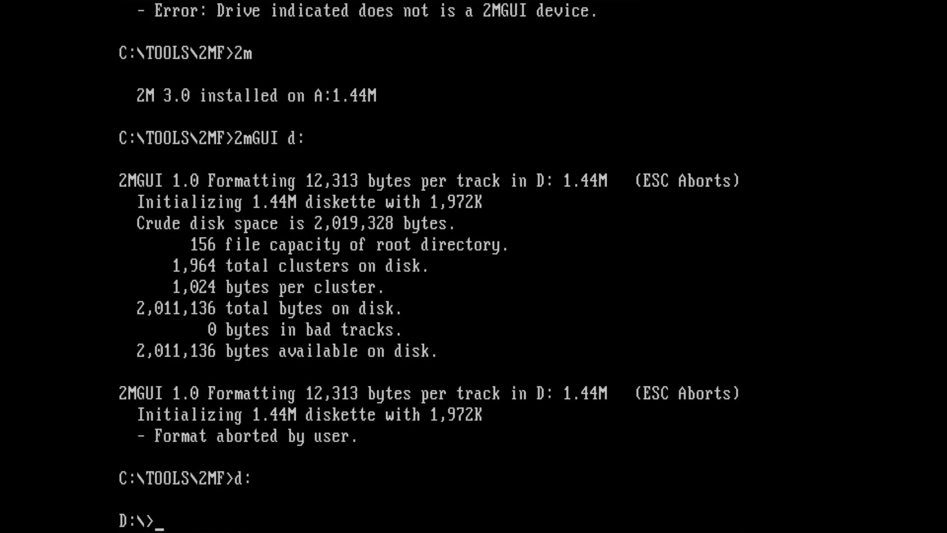
type("dir")
key("Return")
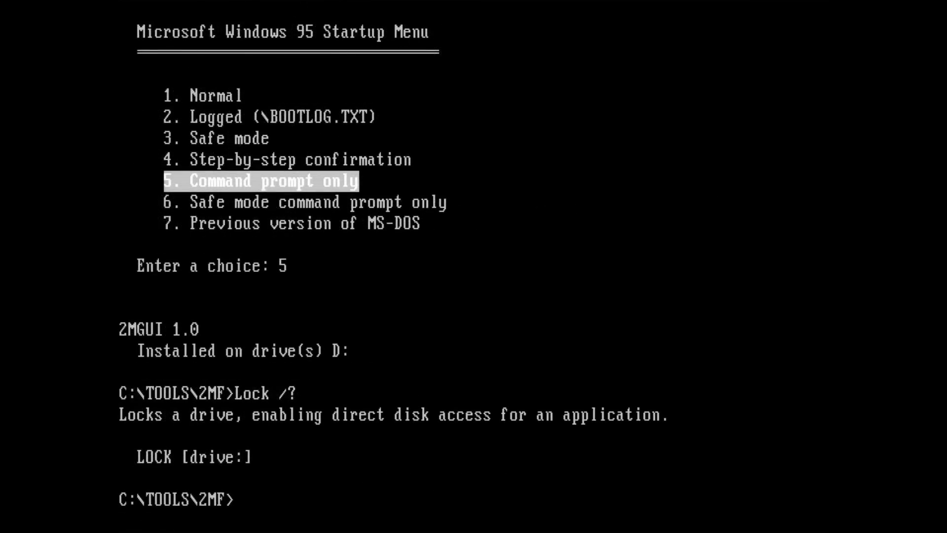
type("Lock d:")
Lock drive D: for direct disk access, answering Y to the confirmation
key("Return")
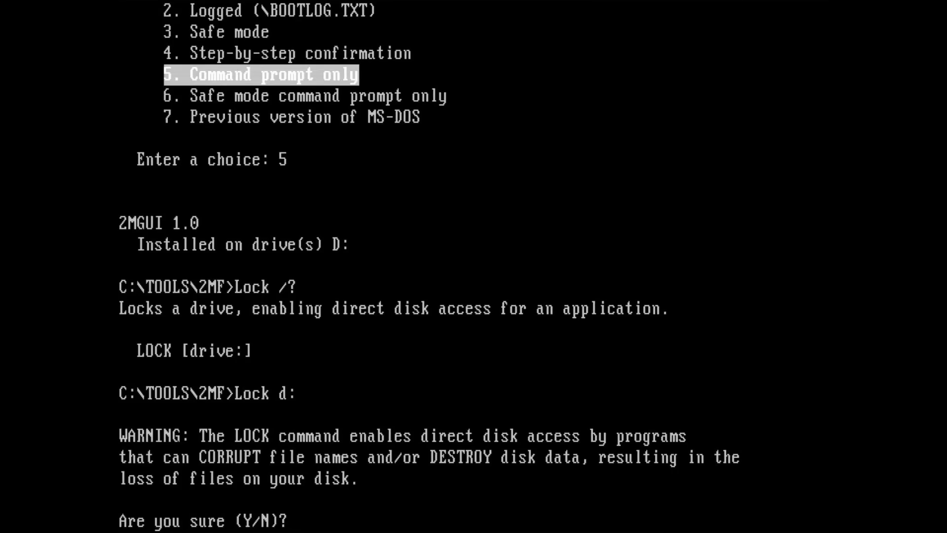
type("y")
key("Return")
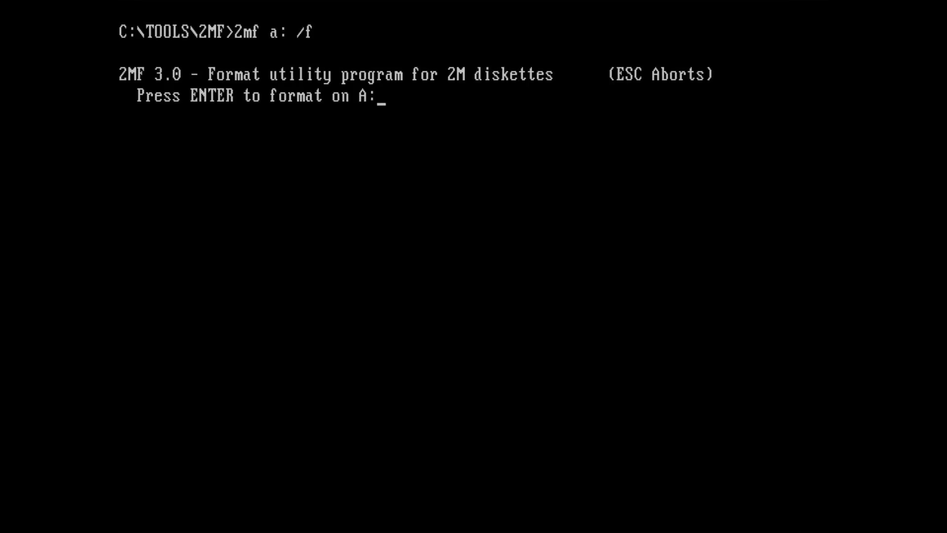
Format A: with 2MF /F to 1,828,352 bytes and quit at the next-disk prompt
key("Return")
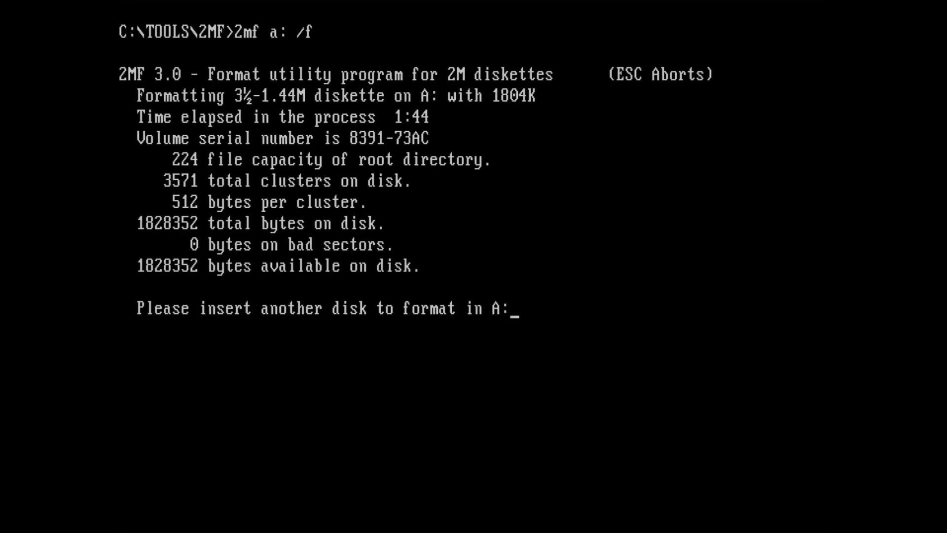
key("ctrl+c")
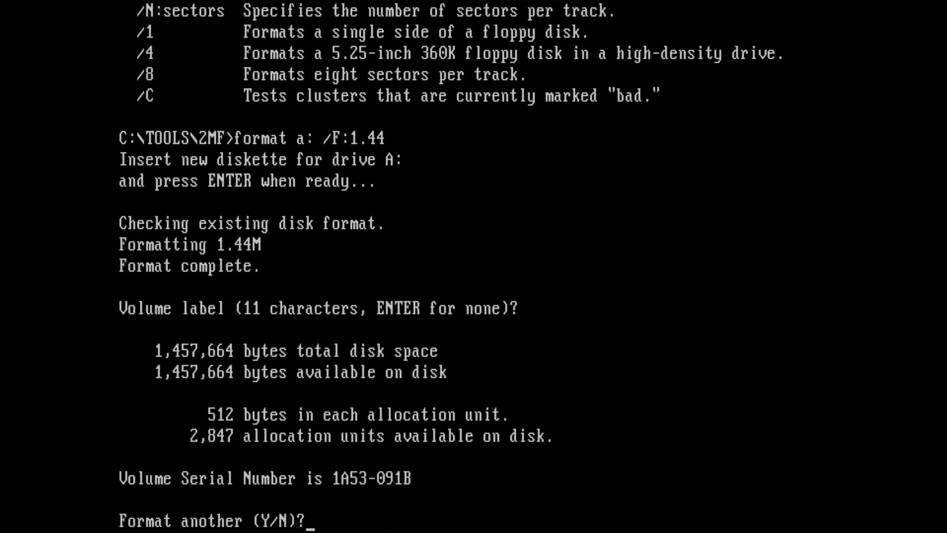
Answer N to formatting another disk after the standard 1.44M format
type("n")
key("Return")
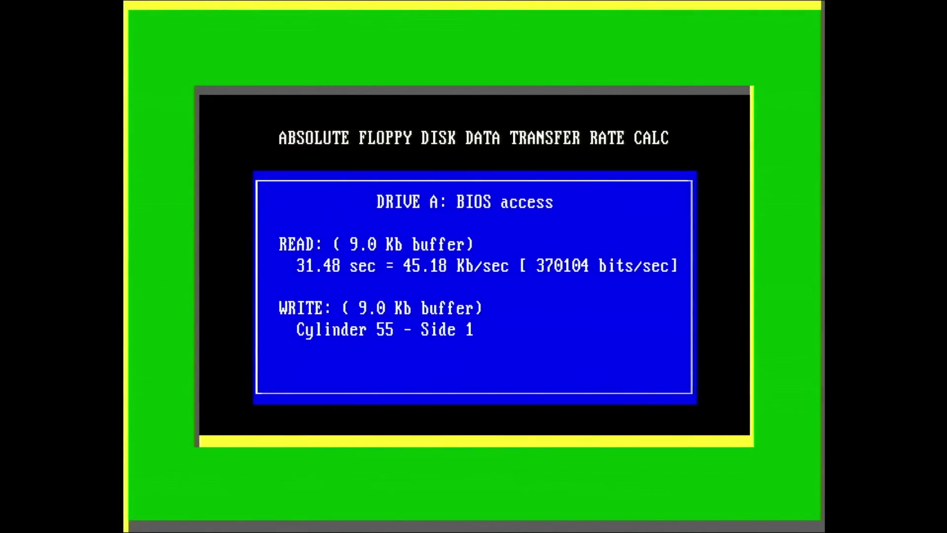